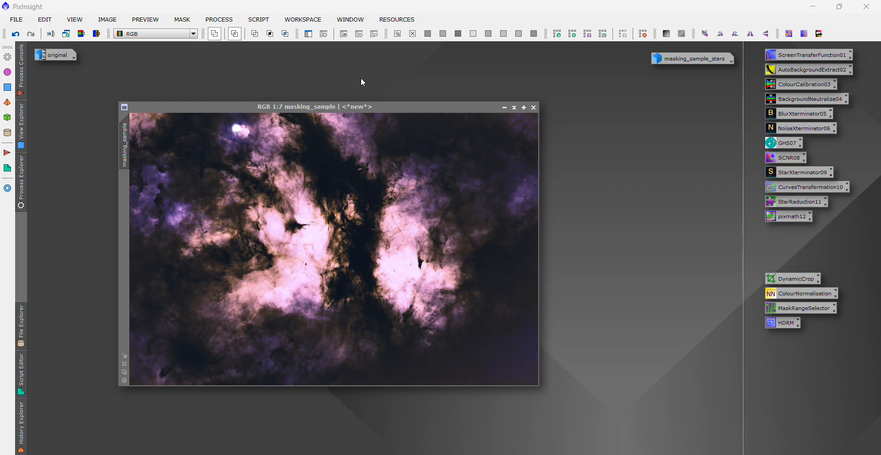
- View the original image and the masking_sample_stars image, minimizing each one after inspection
left_click(56, 57)
double_click(56, 57)
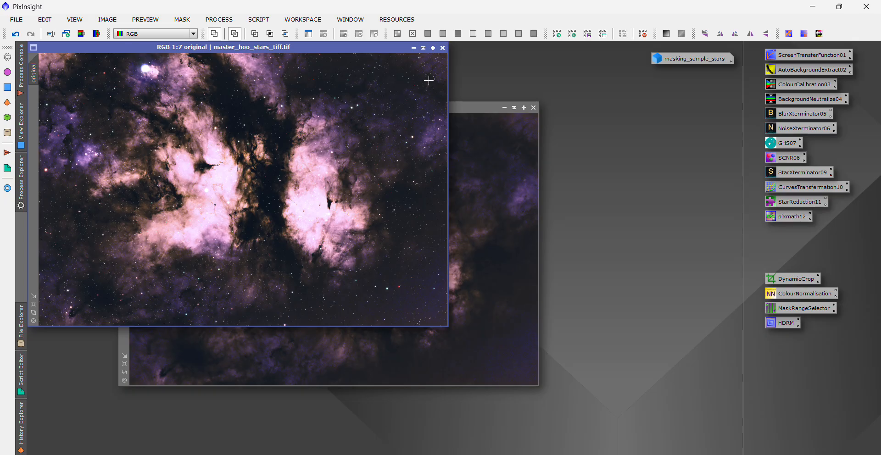
left_click(413, 48)
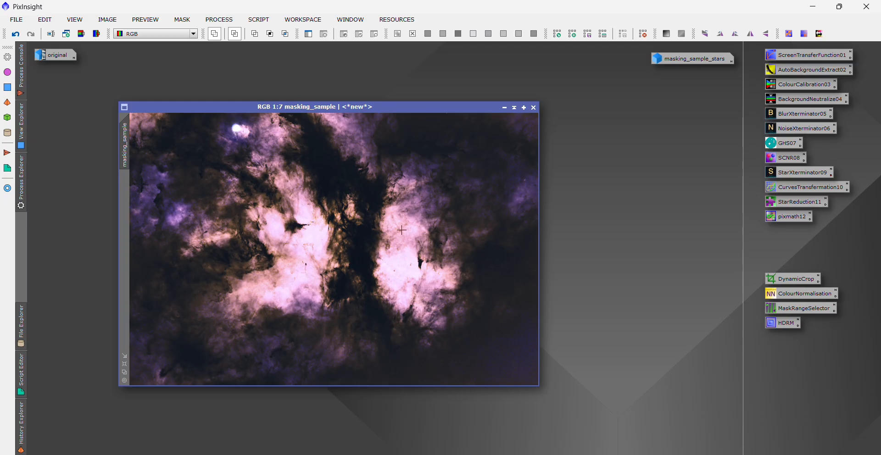
mouse_move(695, 61)
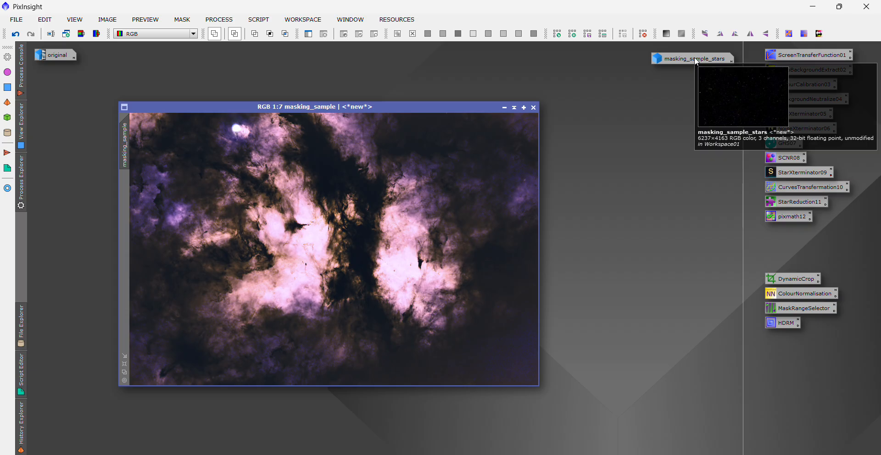
double_click(695, 62)
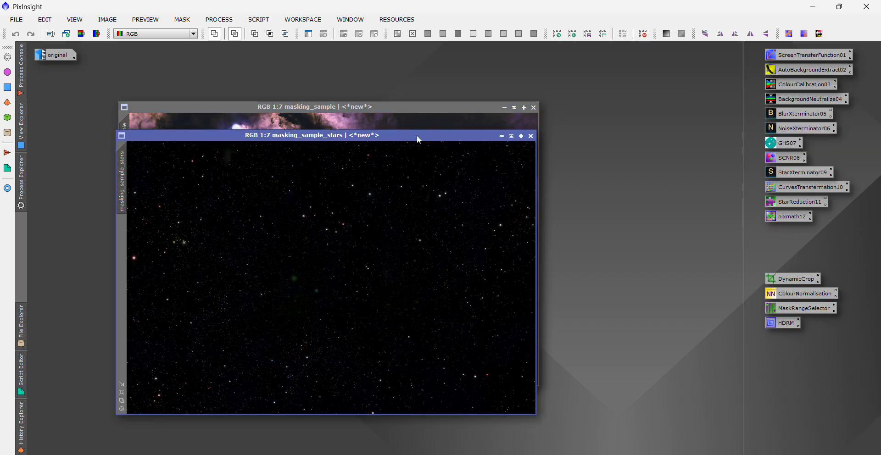
left_click(501, 136)
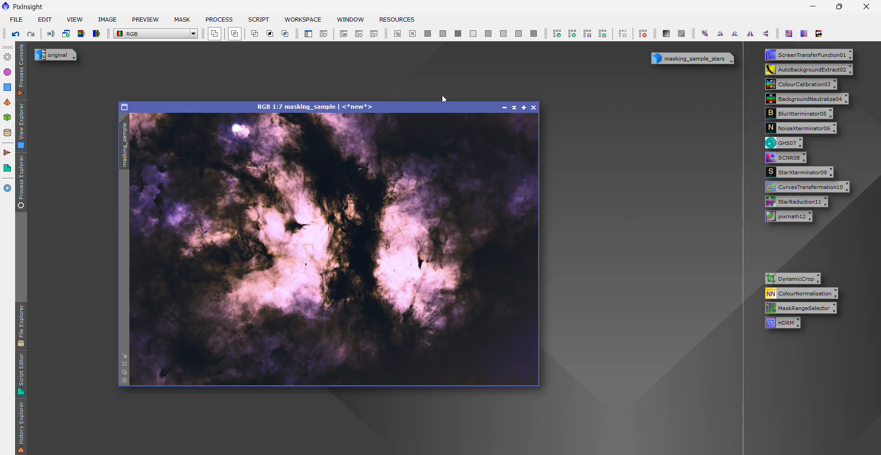
- Extract the lightness component of masking_sample and apply the resulting grayscale image as its mask, keeping the mask image minimized
left_click(82, 35)
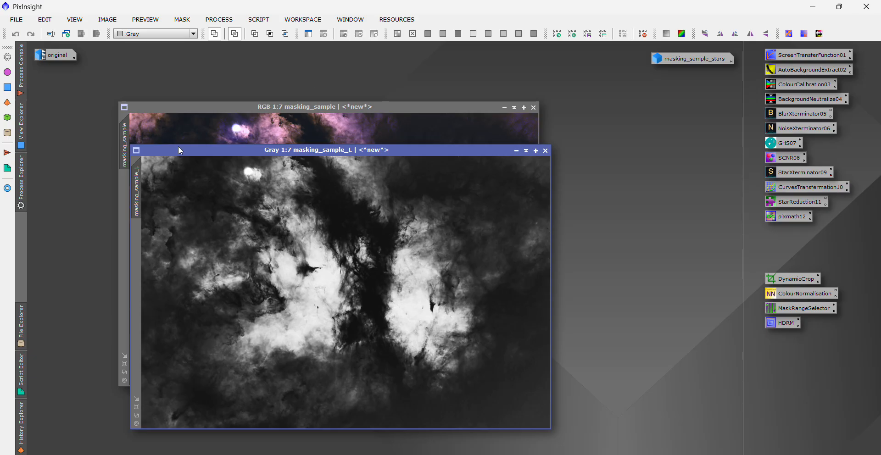
left_click_drag(182, 150, 262, 112)
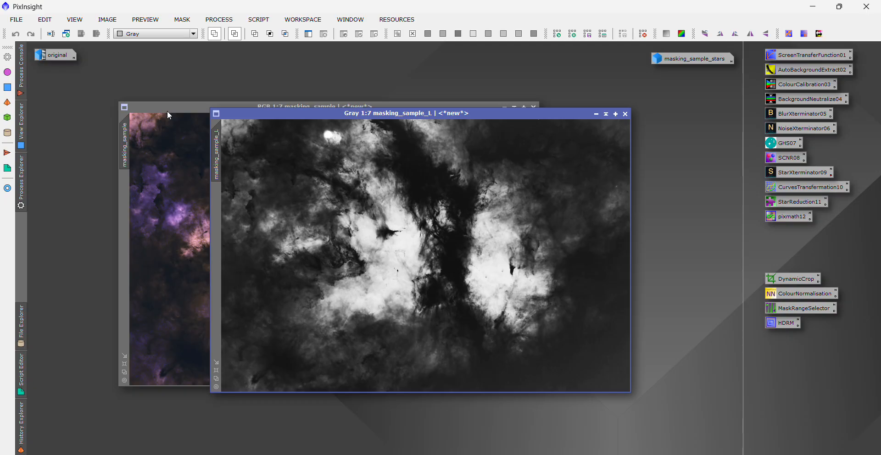
mouse_move(220, 155)
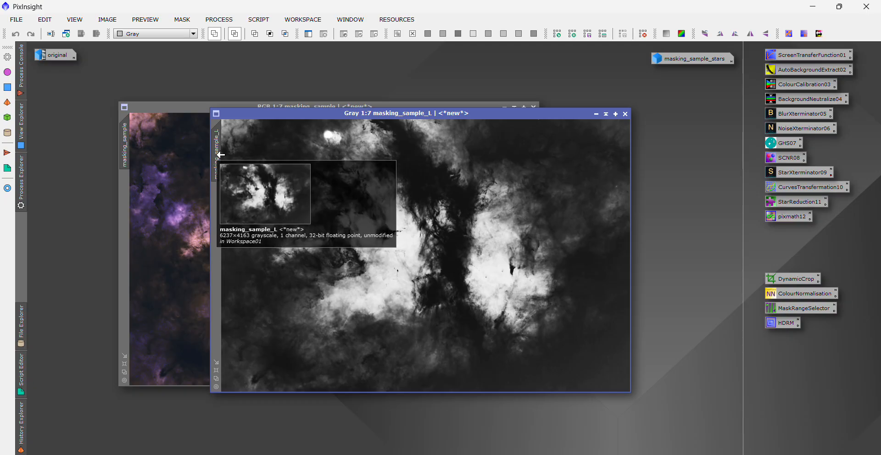
mouse_move(128, 146)
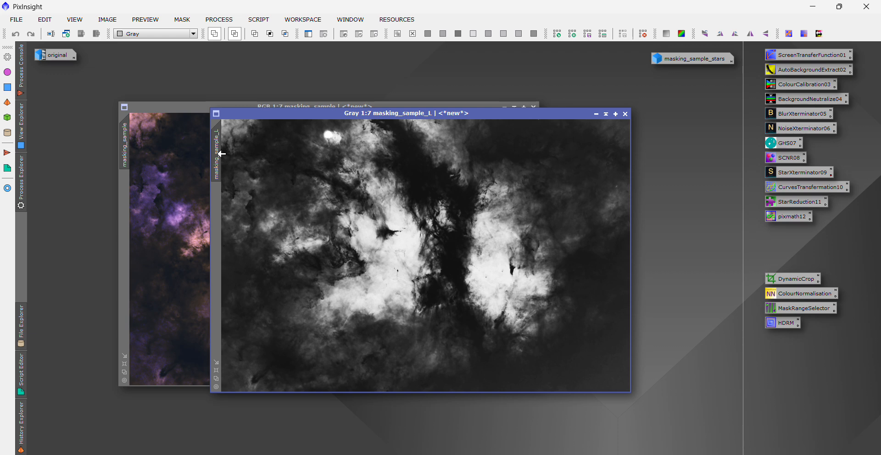
left_click_drag(221, 154, 127, 212)
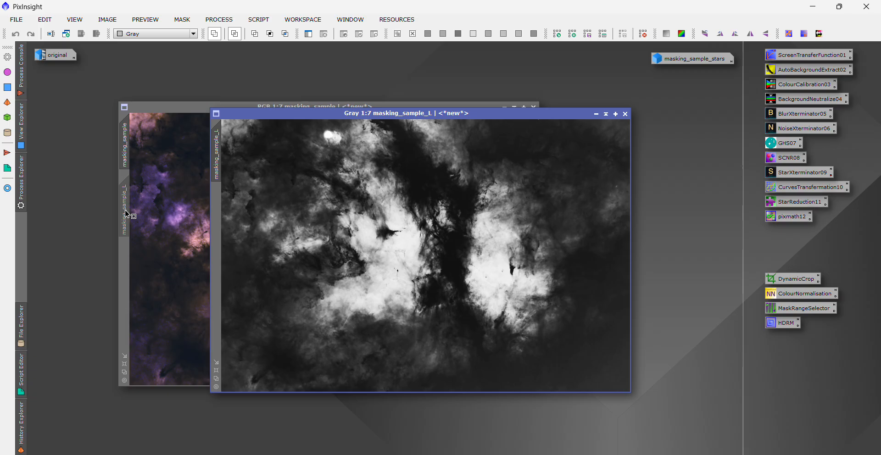
left_click(596, 115)
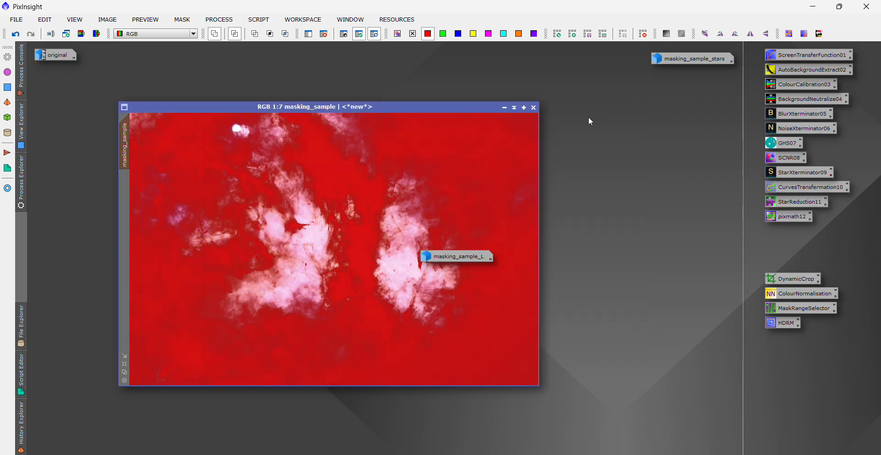
left_click_drag(452, 258, 597, 64)
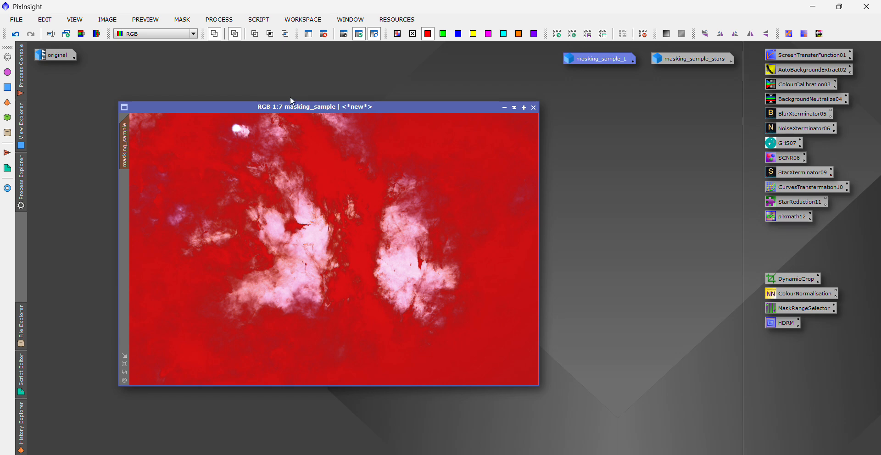
- Invert the mask on masking_sample and revert it to its original polarity
left_click(181, 20)
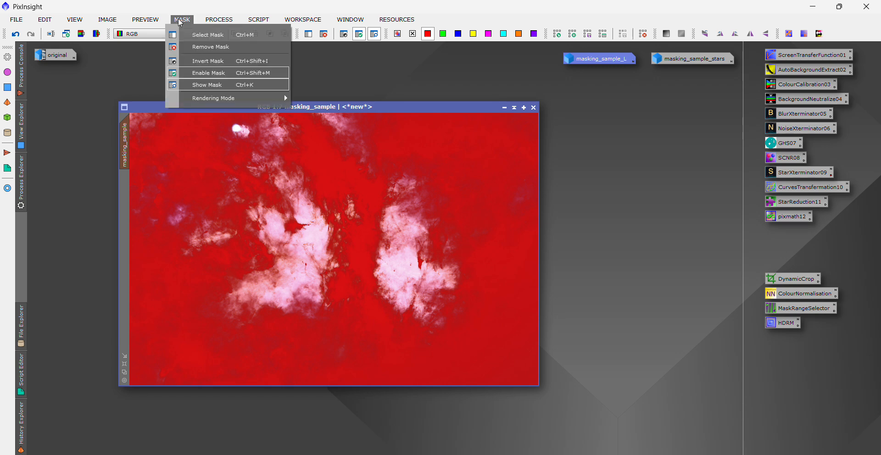
left_click(204, 62)
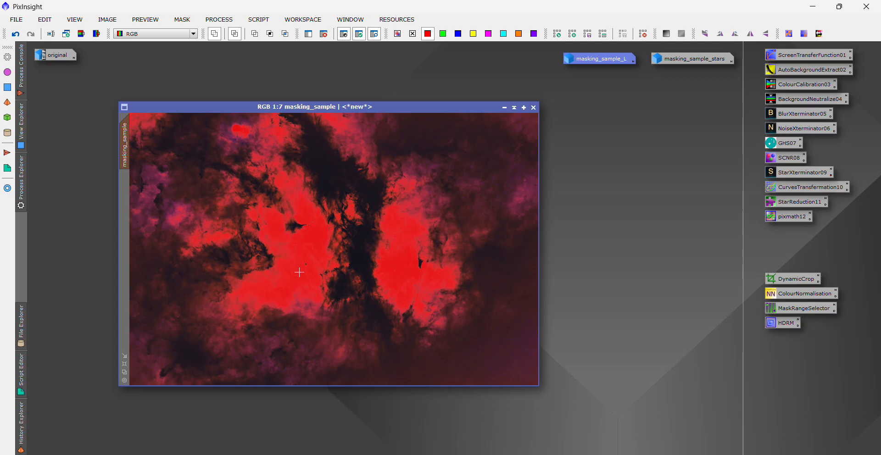
left_click(178, 20)
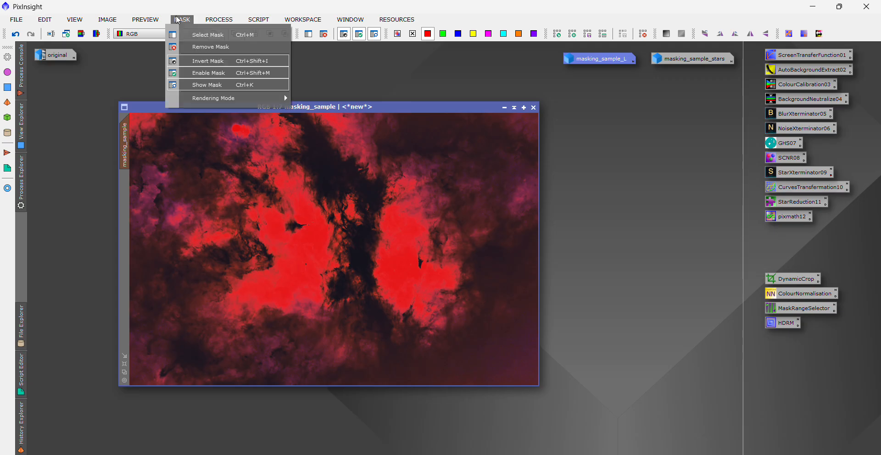
left_click(213, 65)
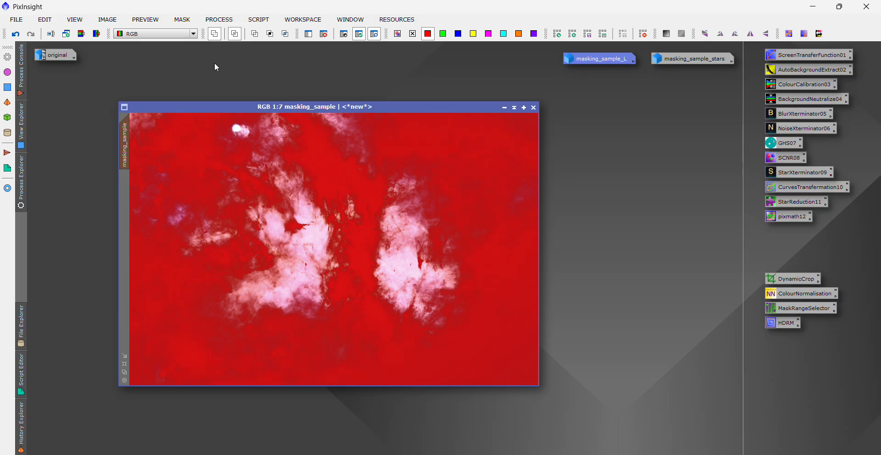
- Hide the mask overlay on masking_sample and open GeneralizedHyperbolicStretch from the GHS07 process with its real-time preview
left_click(183, 20)
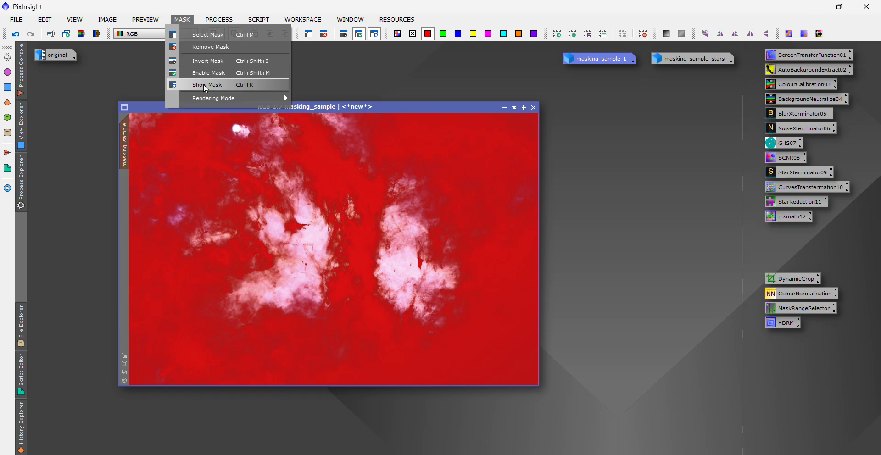
left_click(205, 85)
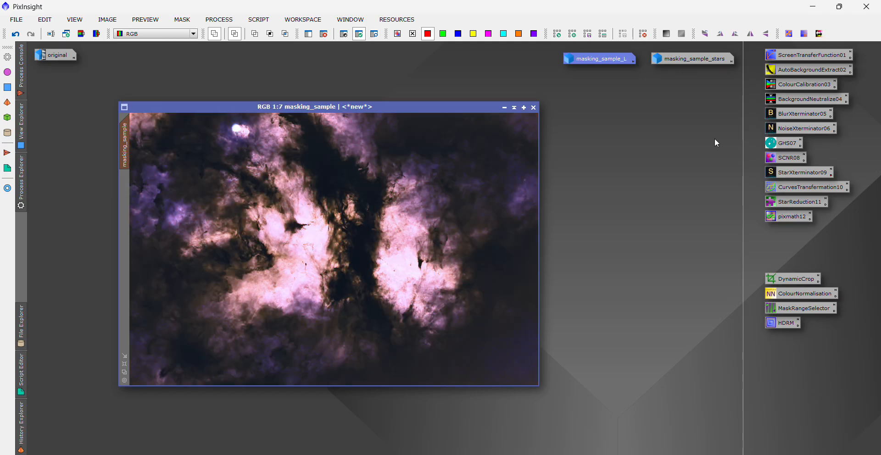
left_click(787, 145)
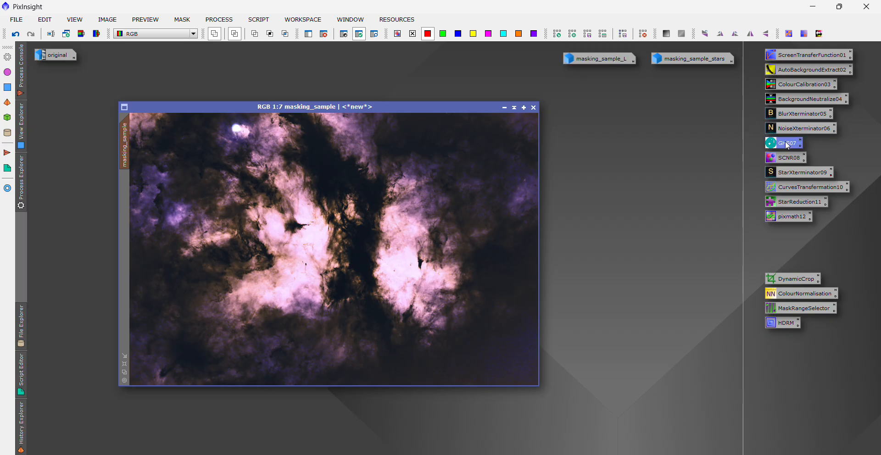
double_click(787, 146)
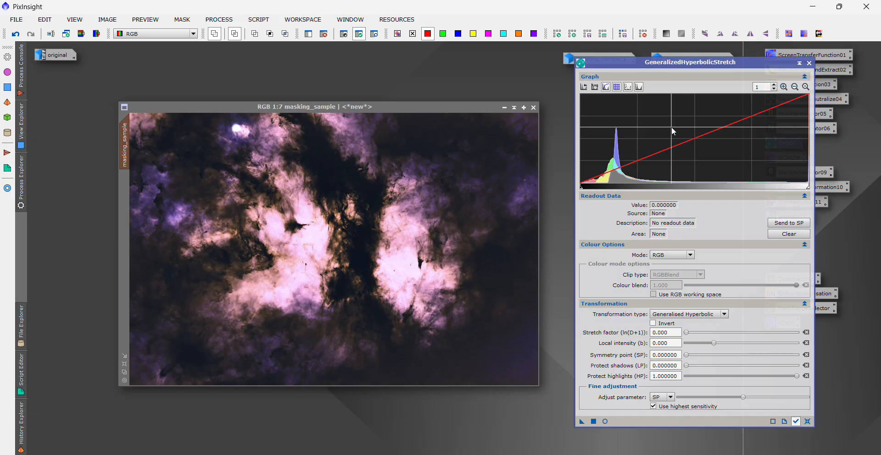
mouse_move(671, 128)
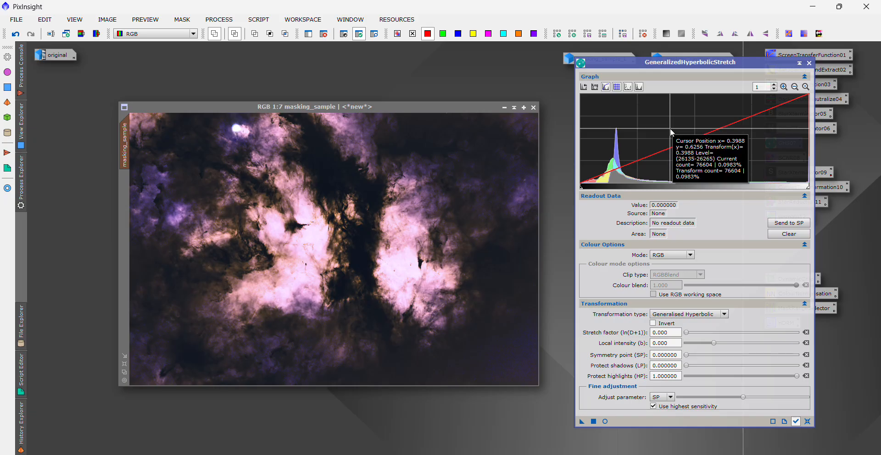
left_click(605, 422)
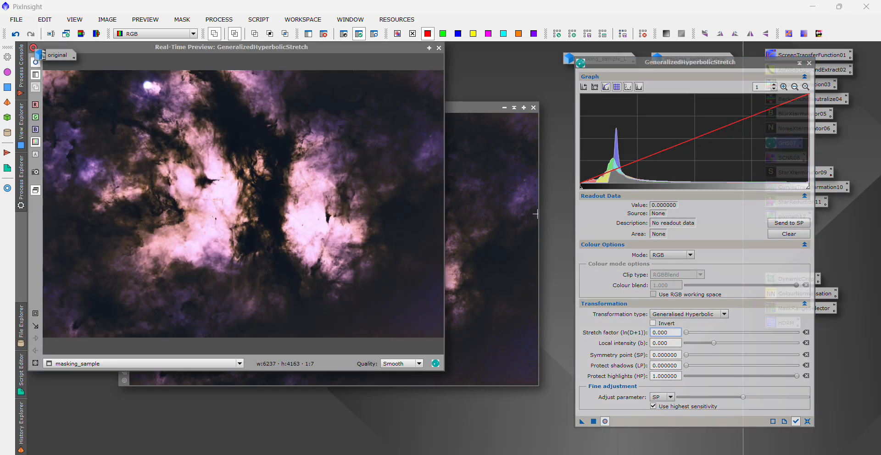
- Apply a hyperbolic stretch to masking_sample with symmetry point 0.154309 at the histogram peak and stretch factor 0.660, and reset the parameters
left_click(615, 182)
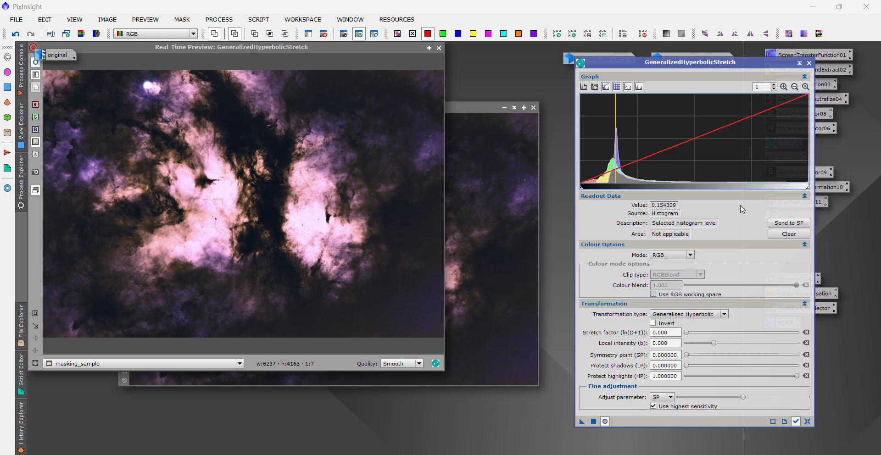
left_click(788, 223)
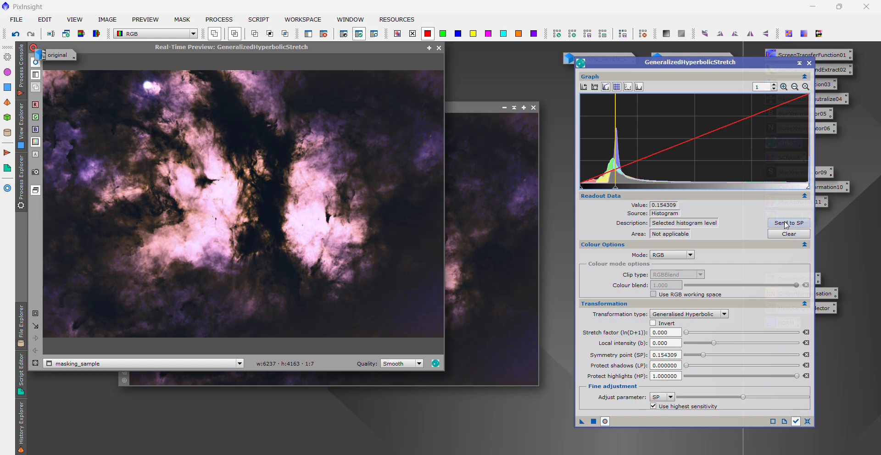
left_click(686, 333)
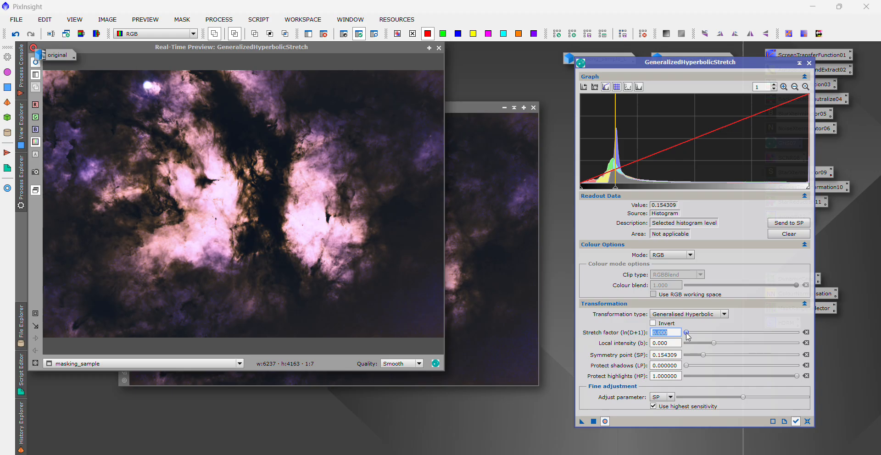
mouse_move(686, 334)
left_mouse_down()
mouse_move(710, 336)
mouse_move(685, 332)
mouse_move(691, 336)
left_mouse_up()
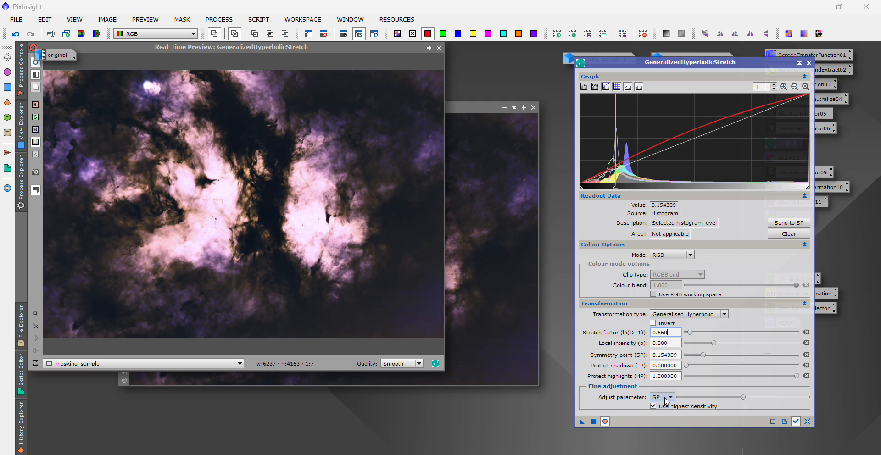
left_click(593, 421)
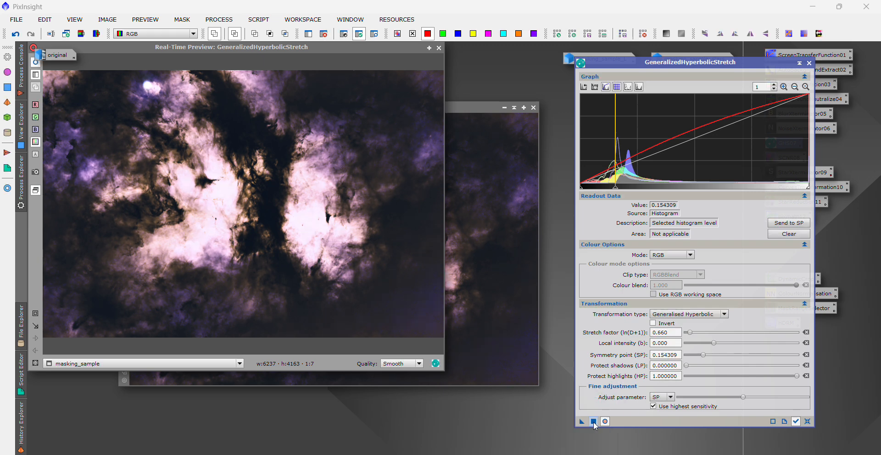
left_click(807, 421)
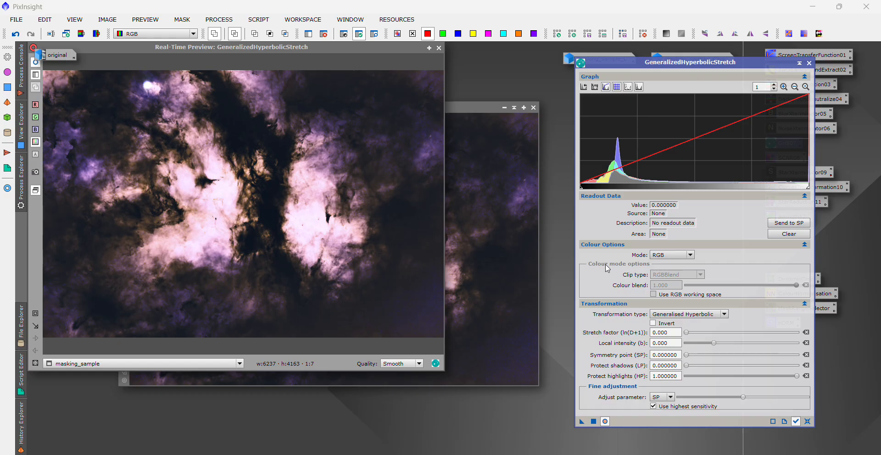
- Invert the mask and apply a hyperbolic stretch with symmetry point 0.901804 and stretch factor 0.340, resetting the parameters when done
left_click(182, 20)
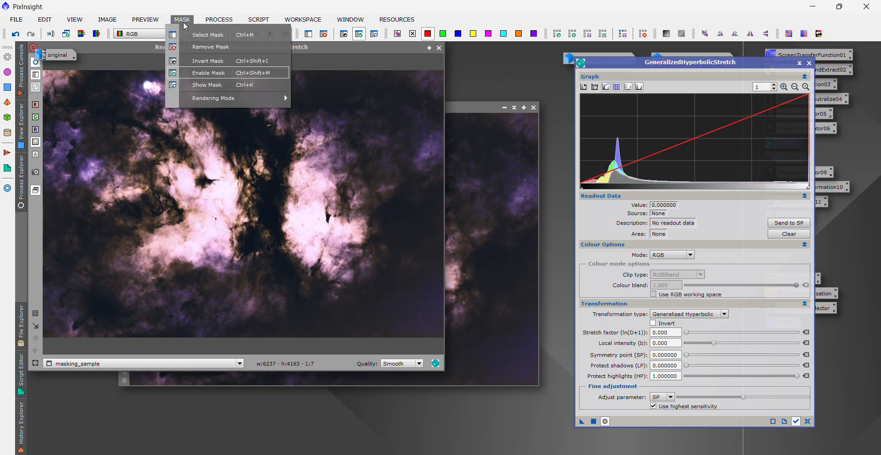
left_click(202, 61)
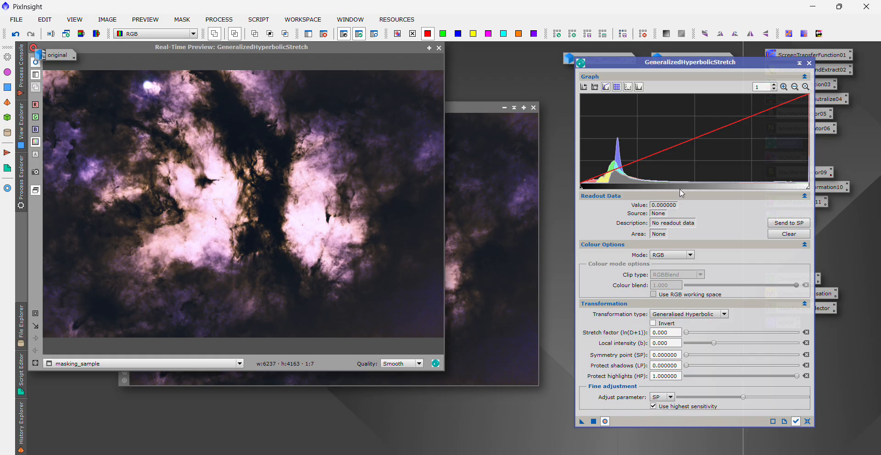
left_click(786, 184)
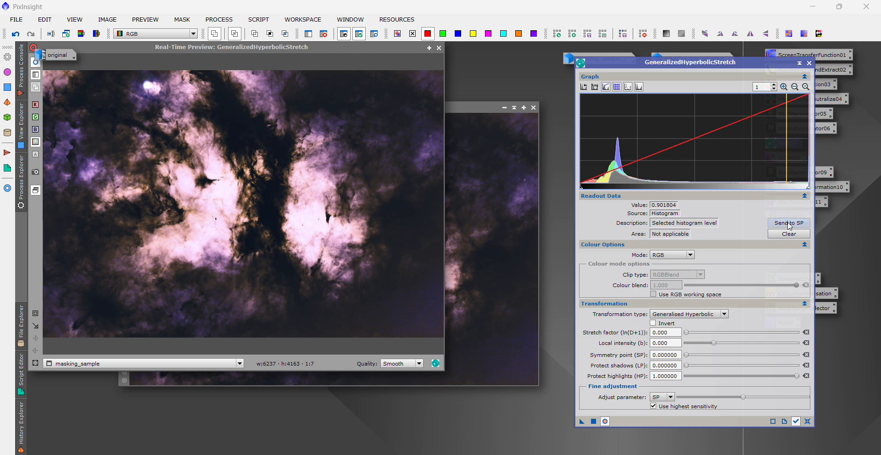
left_click(789, 223)
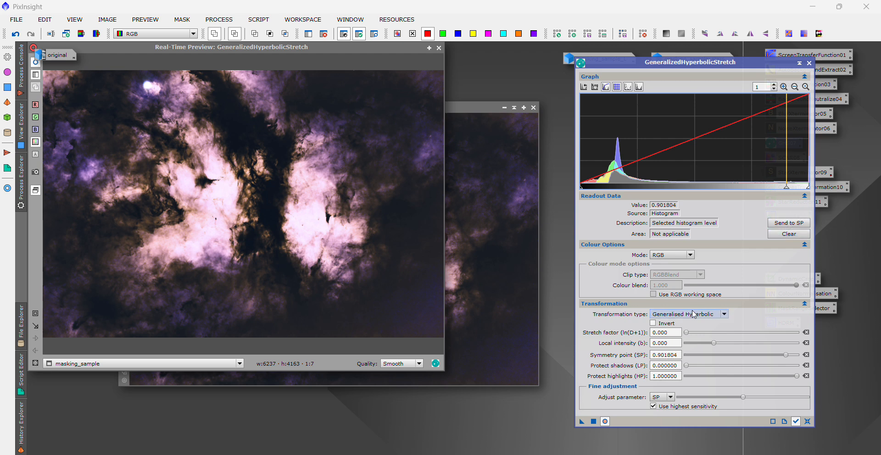
left_click(686, 333)
left_click_drag(686, 333, 689, 347)
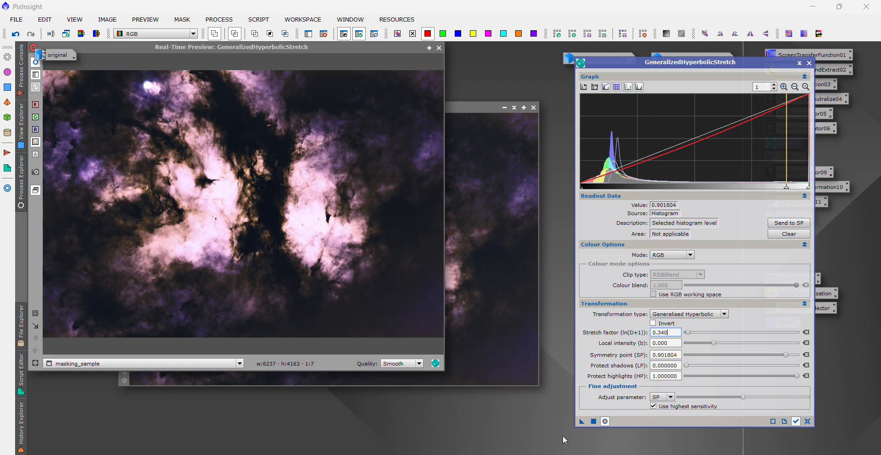
left_click(593, 421)
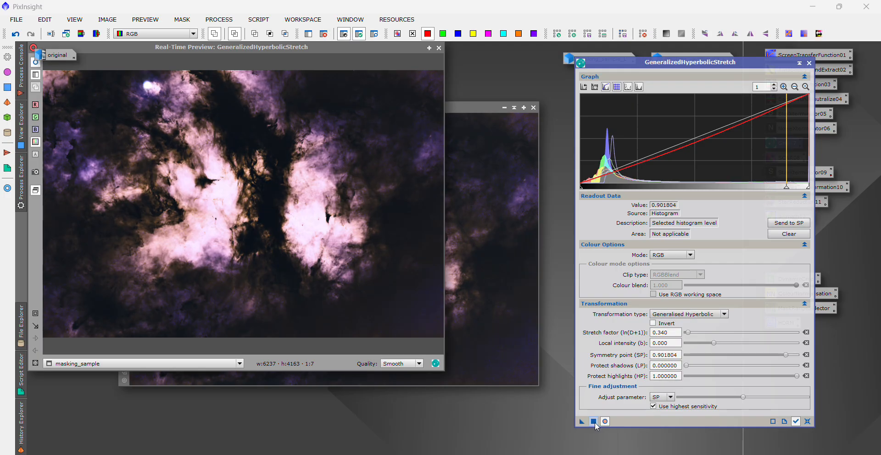
left_click(807, 421)
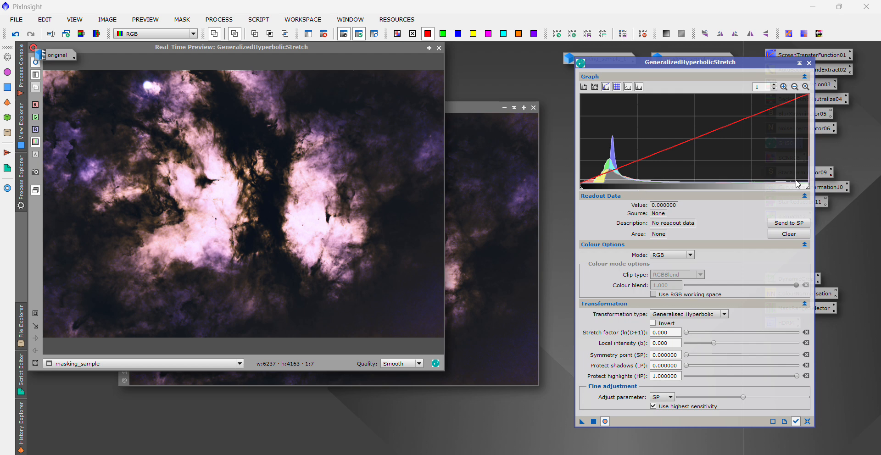
- Apply a hyperbolic stretch to masking_sample with symmetry point 0.980021 sampled from the bright nebula and stretch factor 0.340, and reset the parameters
left_click(308, 220)
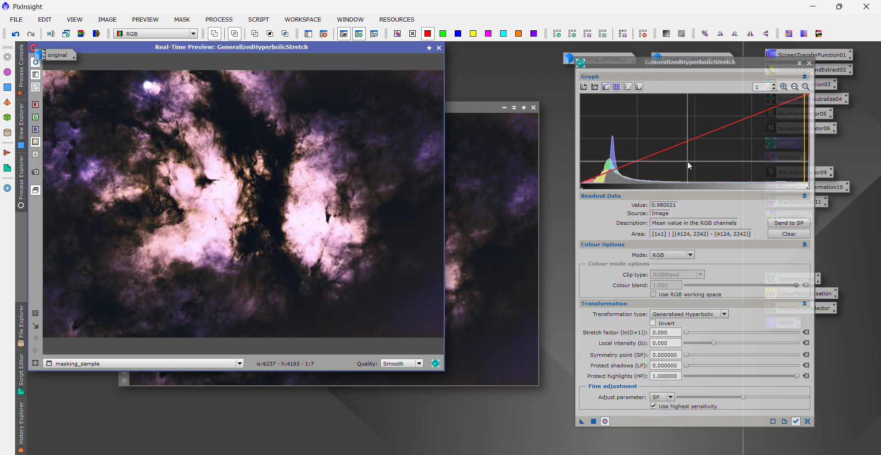
left_click(788, 224)
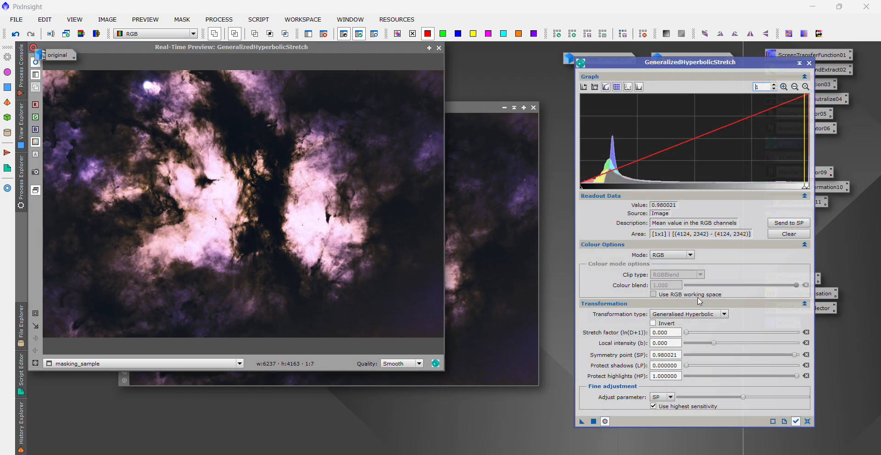
left_click(687, 334)
left_click_drag(687, 335, 688, 335)
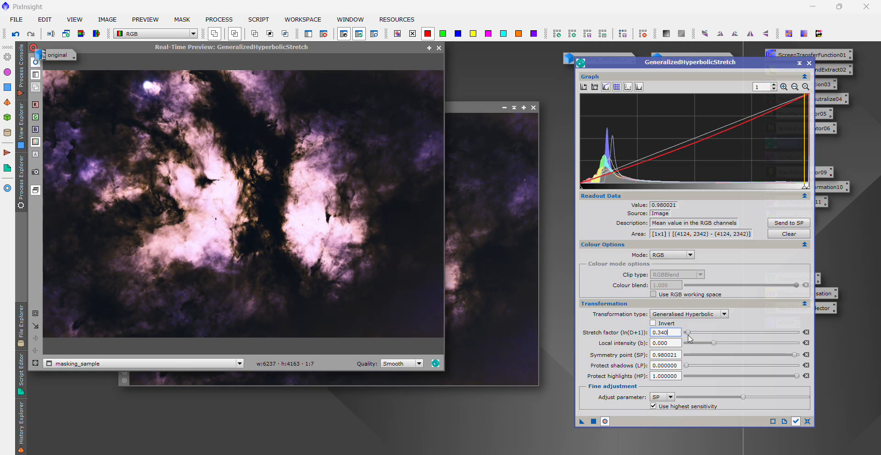
left_click(593, 421)
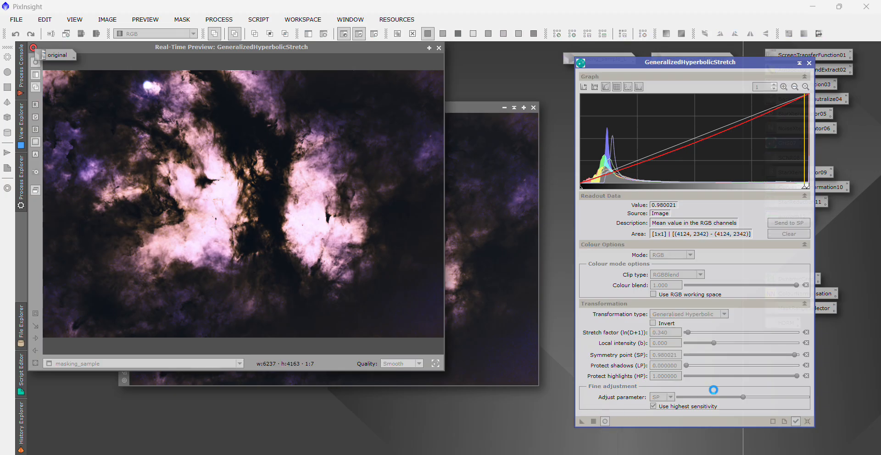
left_click(807, 421)
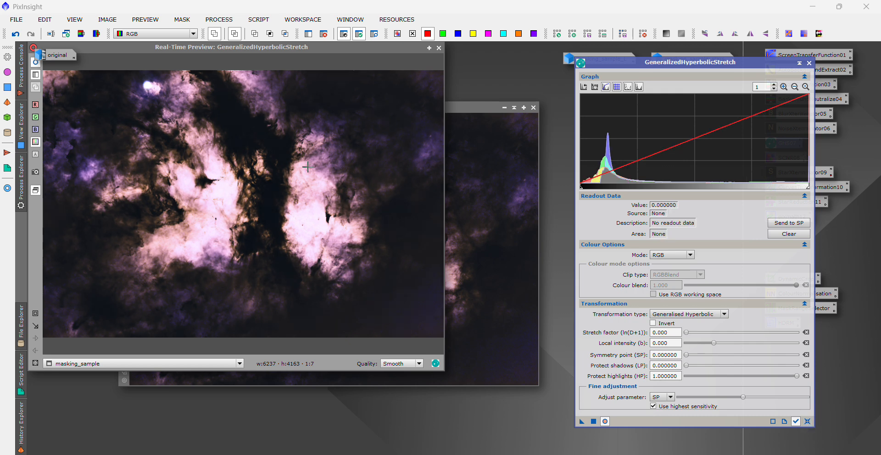
- Invert the mask and set the stretch's symmetry point to 0.124248 at the histogram peak
left_click(181, 19)
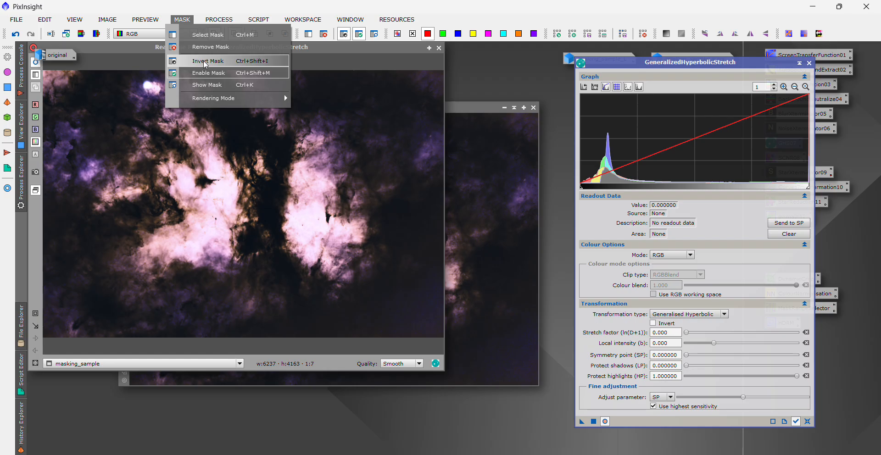
left_click(206, 63)
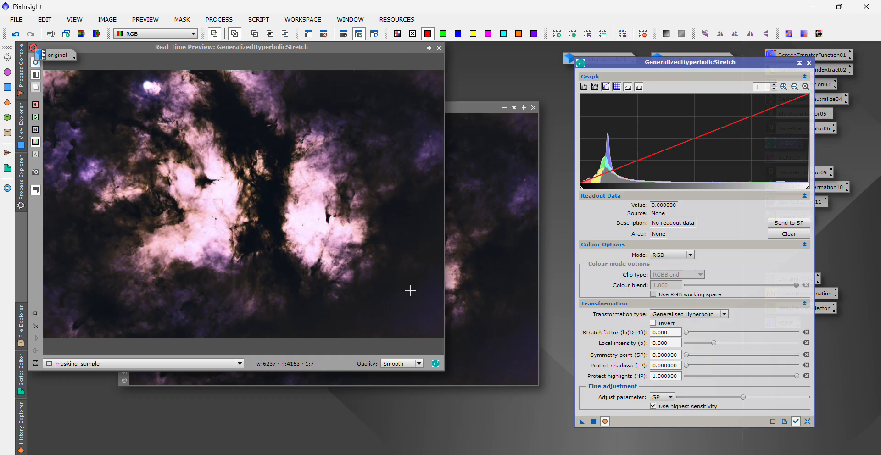
left_click(425, 318)
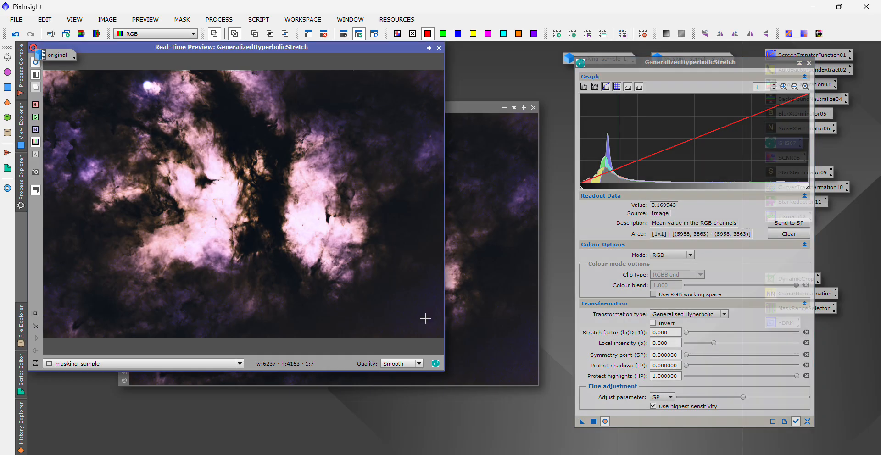
left_click(420, 272)
left_click(630, 177)
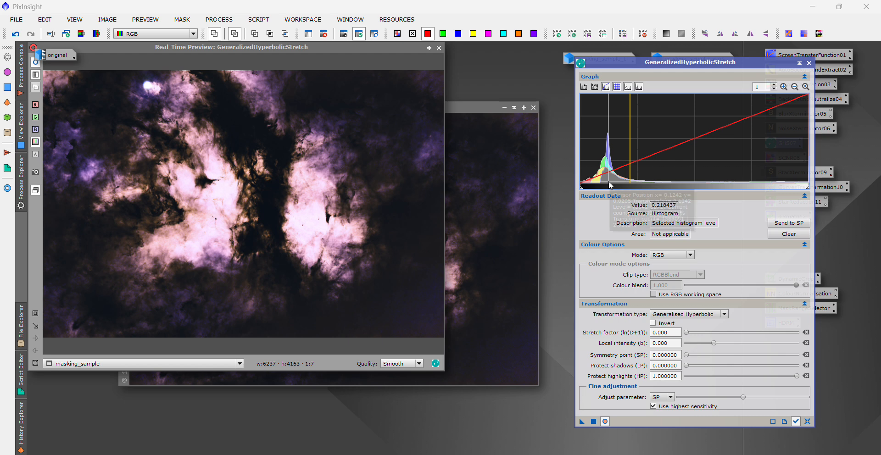
left_click(608, 182)
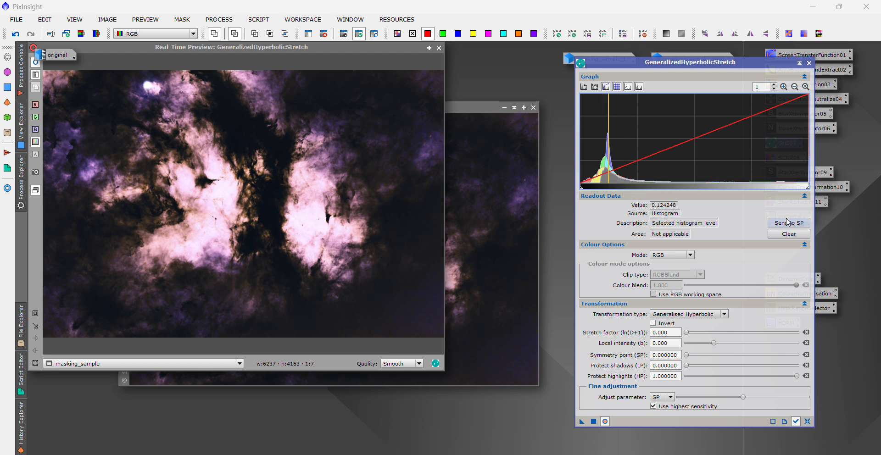
left_click(787, 223)
- Apply the hyperbolic stretch with stretch factor 0.920, reset the parameters, and close GeneralizedHyperbolicStretch with its real-time preview
left_click(686, 332)
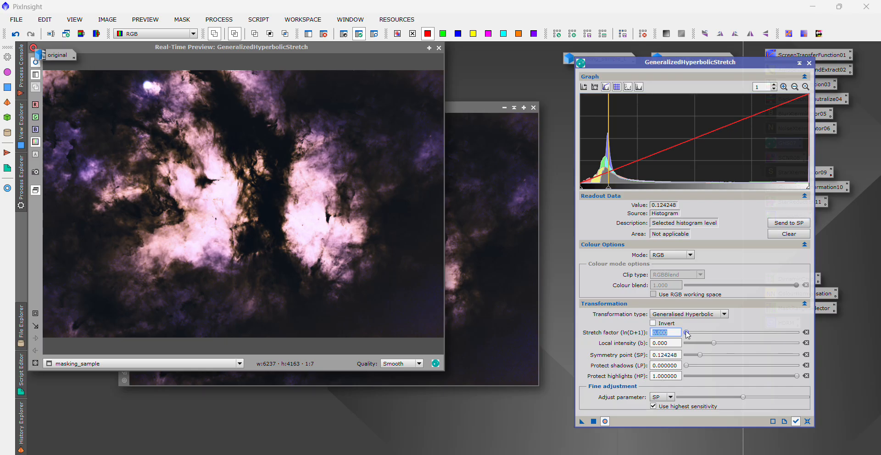
left_click_drag(685, 331, 691, 340)
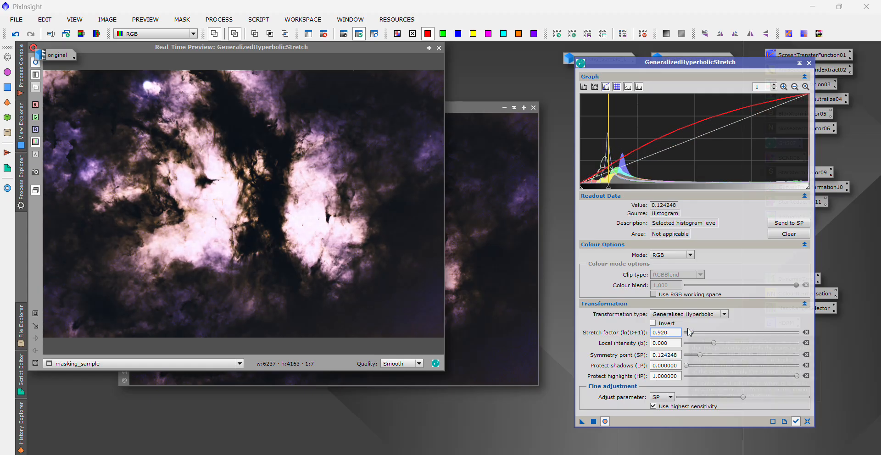
left_click(593, 421)
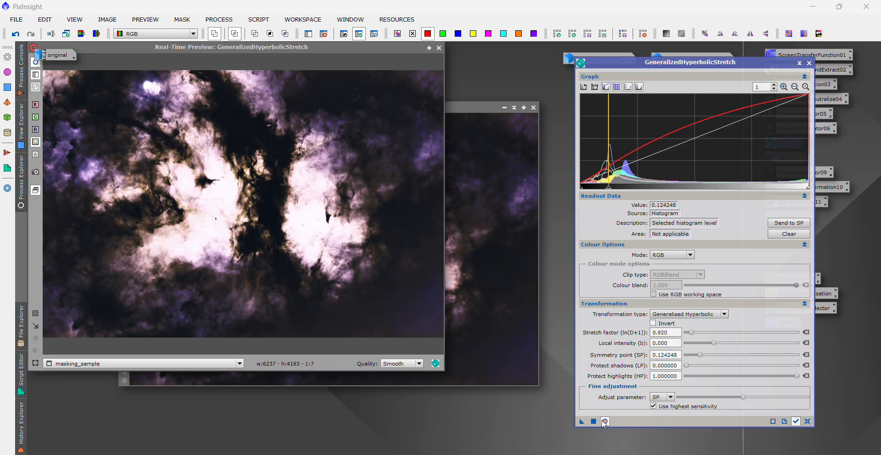
left_click(807, 421)
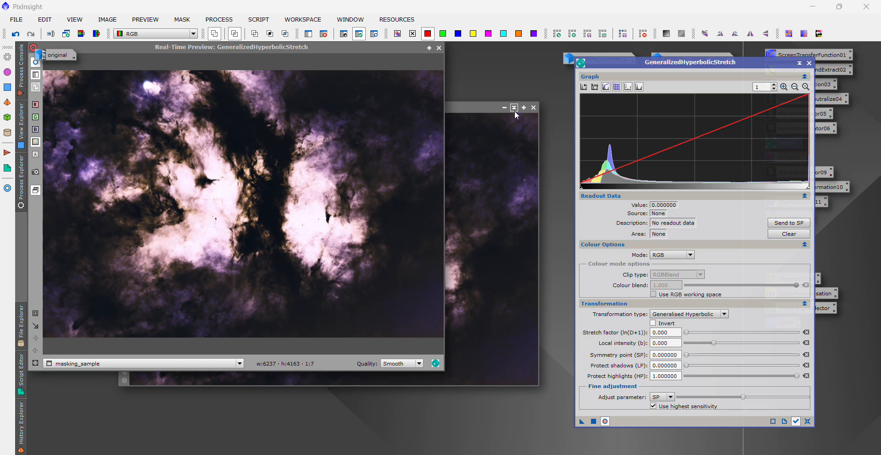
left_click(439, 49)
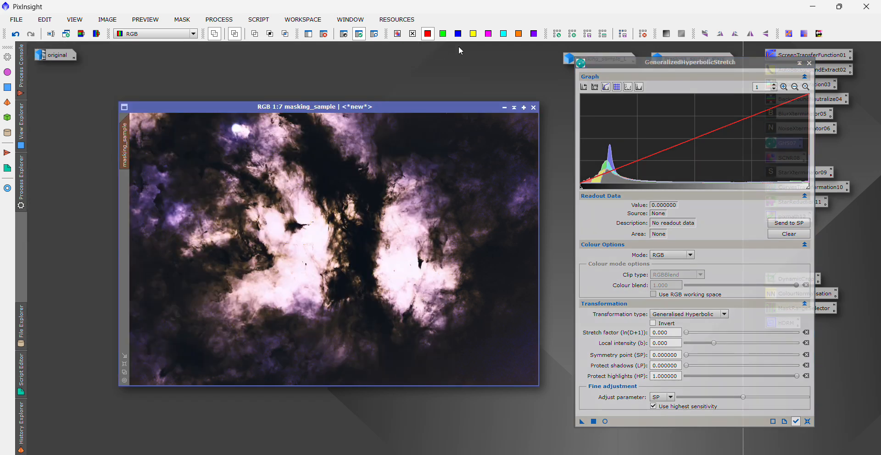
left_click(809, 64)
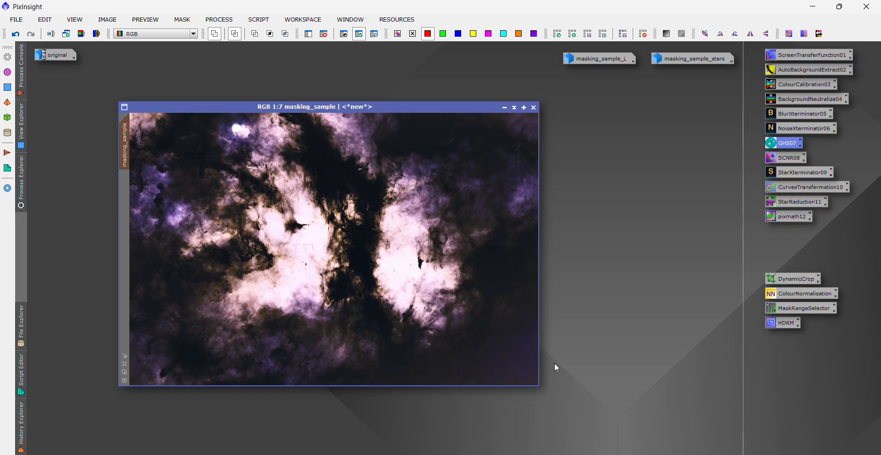
- Compare the stretched masking_sample side by side with the original image, and minimize the original when done
double_click(55, 55)
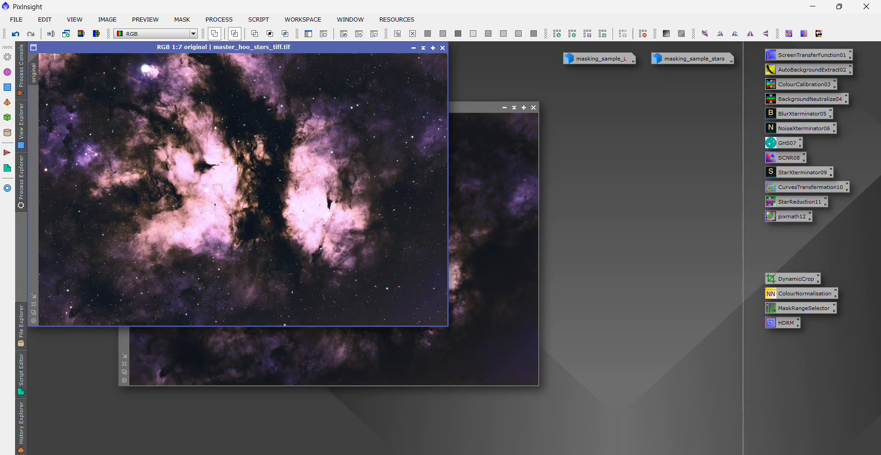
left_click(471, 109)
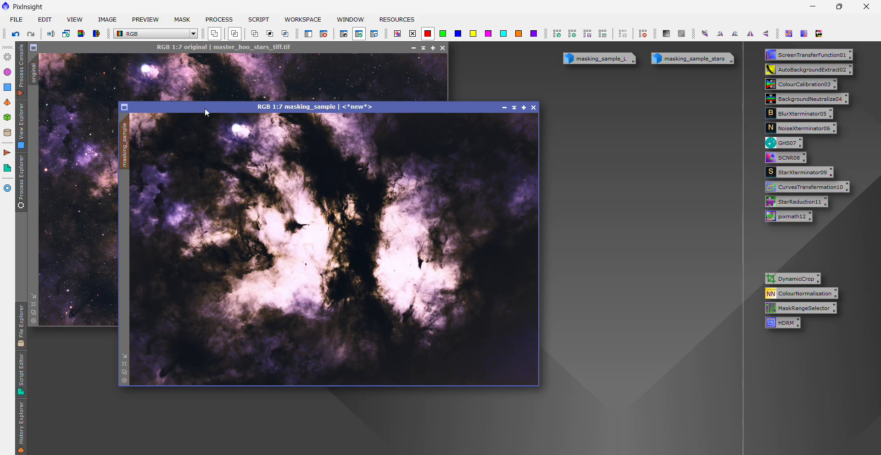
left_click_drag(204, 108, 382, 53)
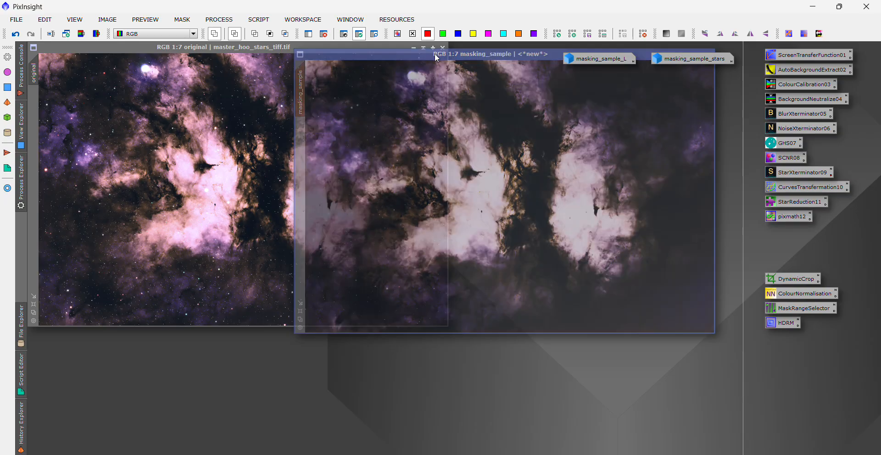
left_click_drag(434, 53, 427, 89)
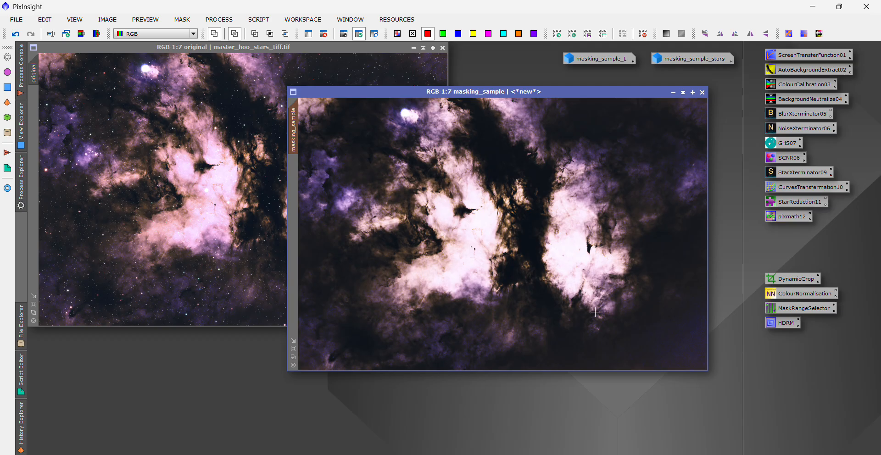
left_click(413, 49)
left_click(411, 49)
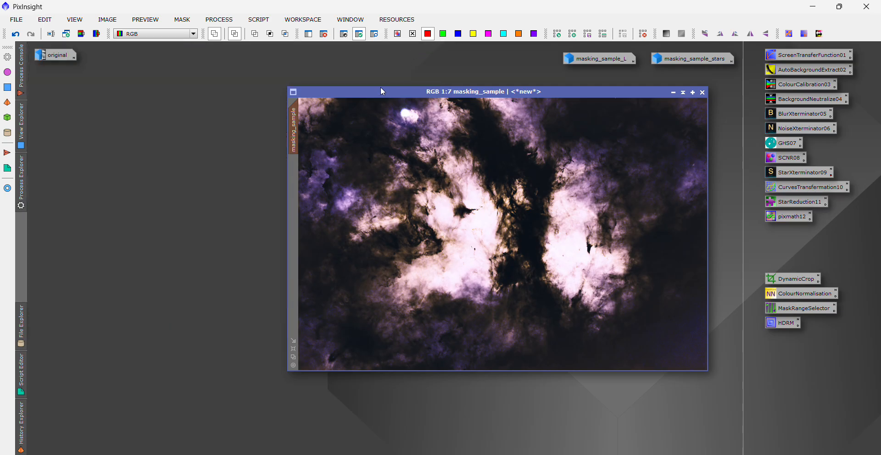
- Remove the lightness mask from masking_sample and reposition its window in the workspace
left_click_drag(381, 90, 217, 70)
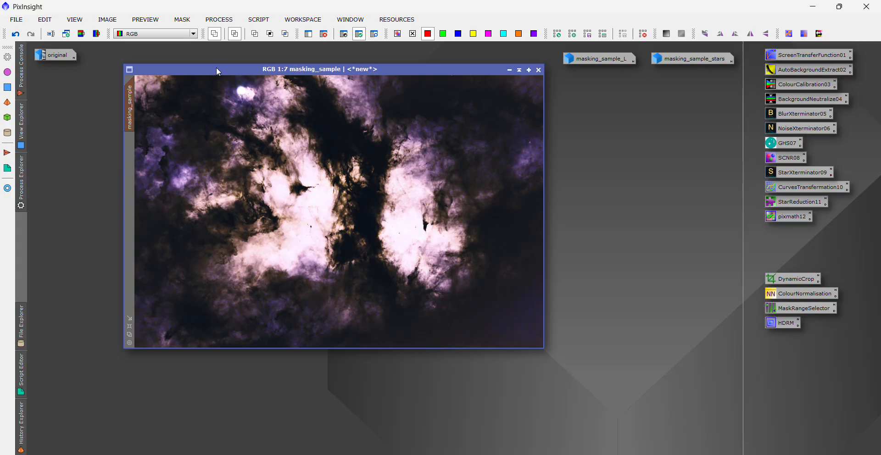
left_click(182, 20)
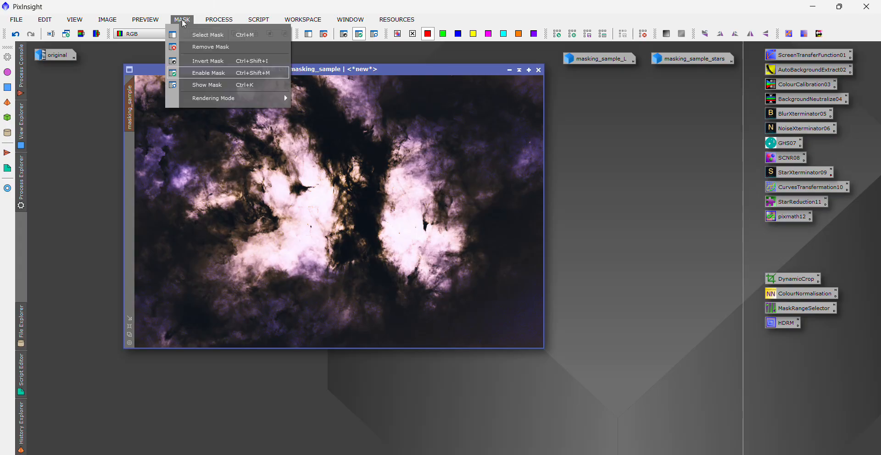
left_click(202, 47)
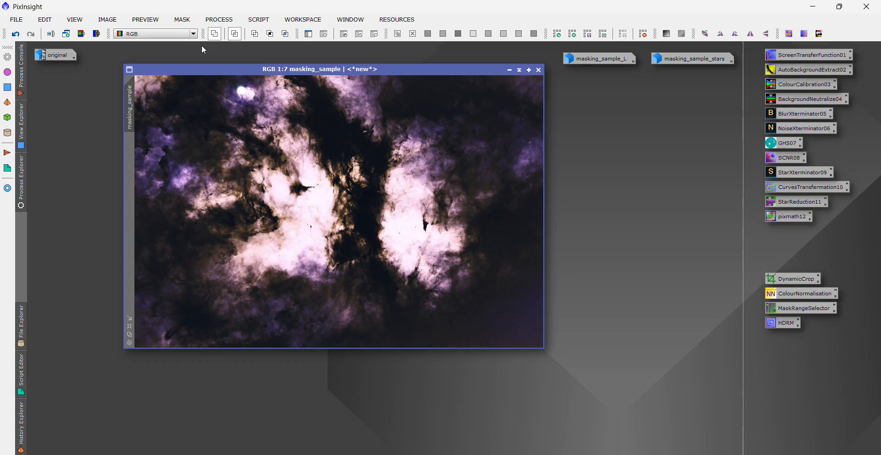
left_click_drag(258, 69, 245, 104)
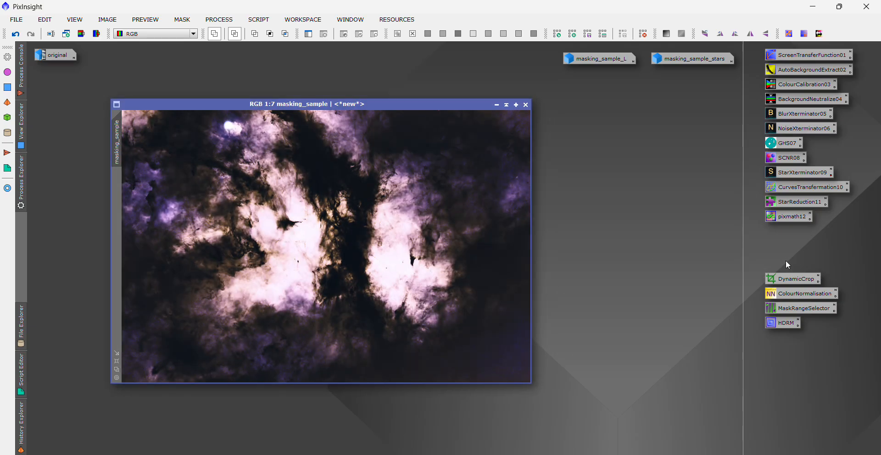
- Open RangeSelection from the MaskRangeSelector process with its real-time preview, and set the lower limit to 0.900000 and smoothness to 74.0
double_click(805, 308)
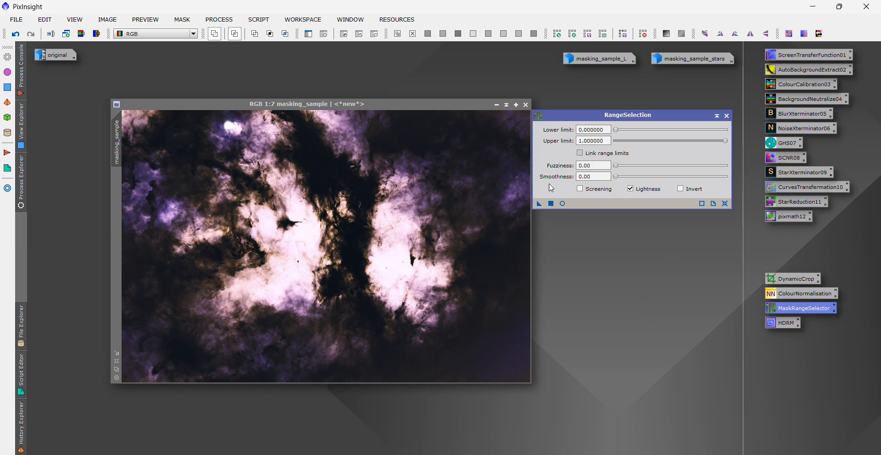
left_click(562, 204)
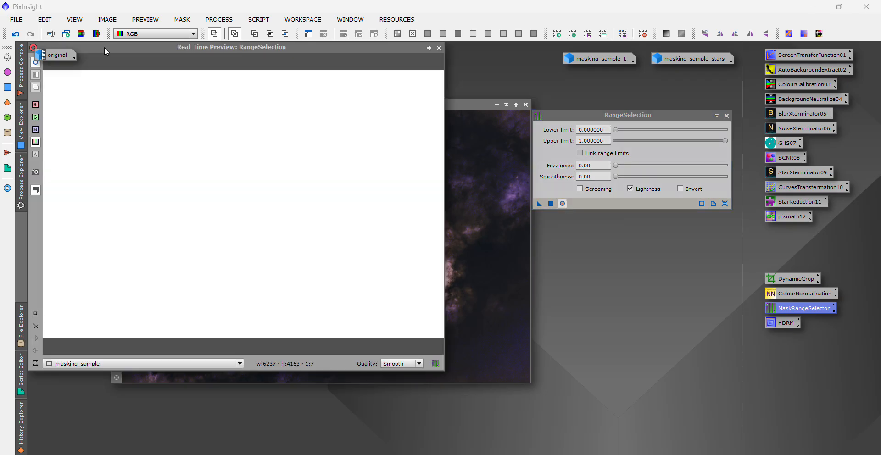
left_click_drag(103, 48, 166, 65)
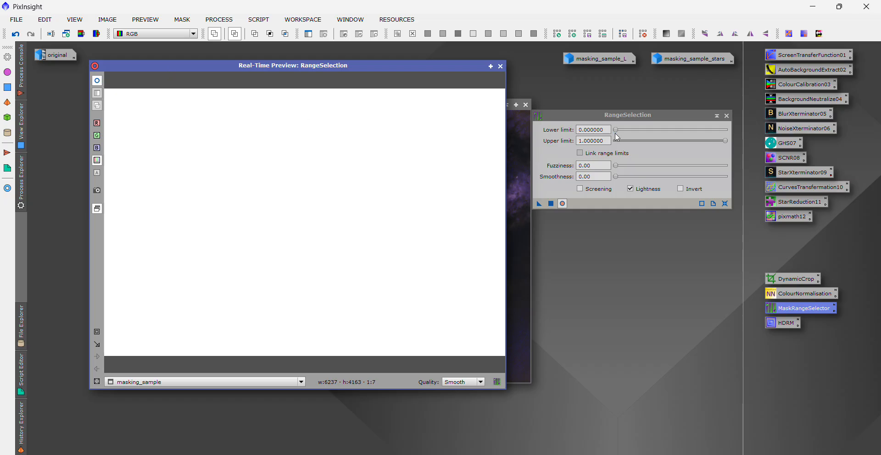
left_click_drag(615, 130, 710, 132)
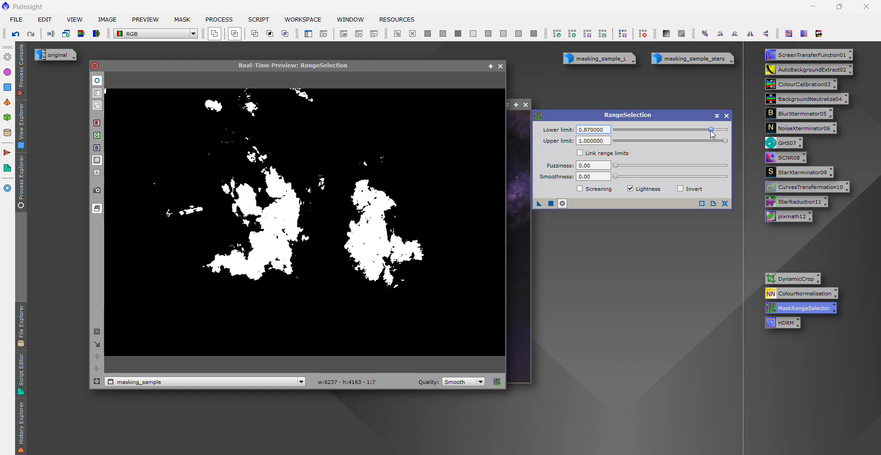
left_click_drag(710, 130, 714, 131)
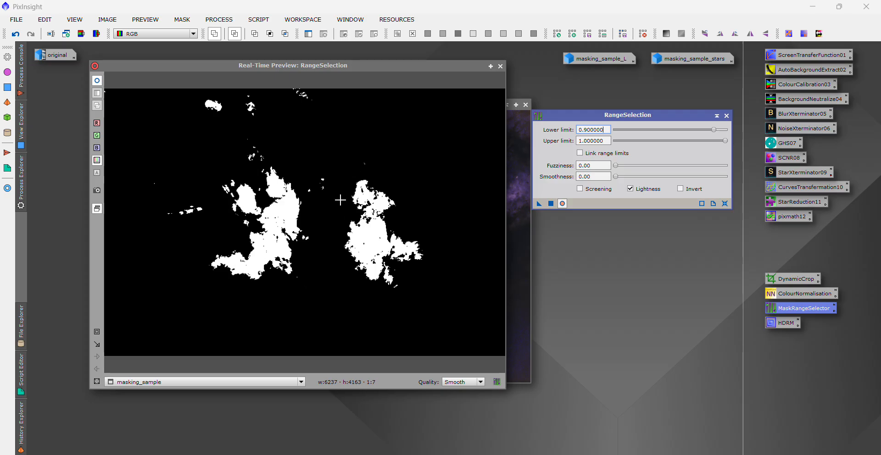
left_click(615, 178)
left_click_drag(616, 179, 697, 180)
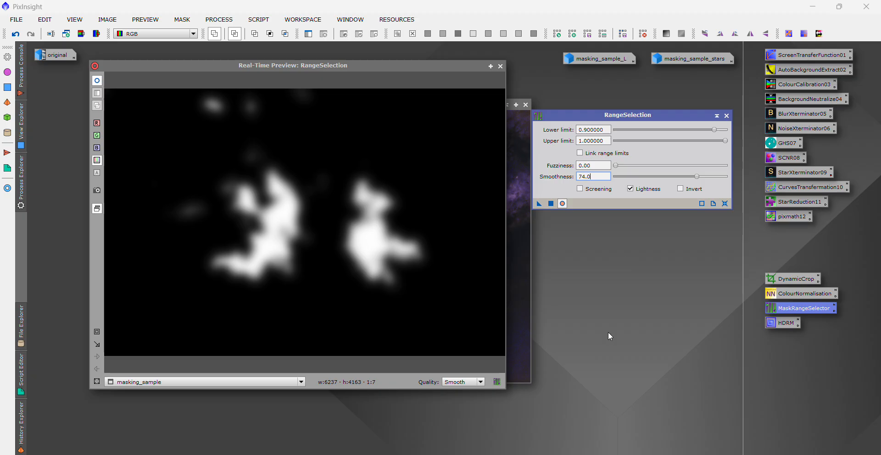
- Generate the range mask from masking_sample, close RangeSelection and its preview, and move the mask window clear of the masking_sample view tab
left_click(551, 204)
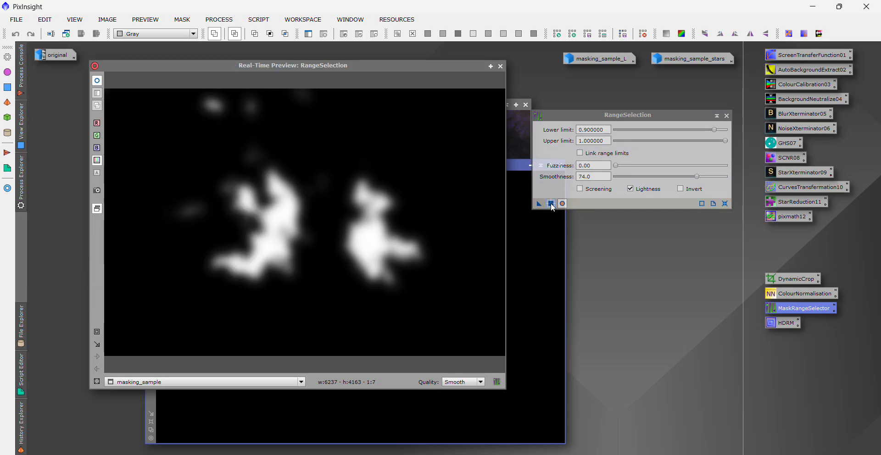
left_click(500, 67)
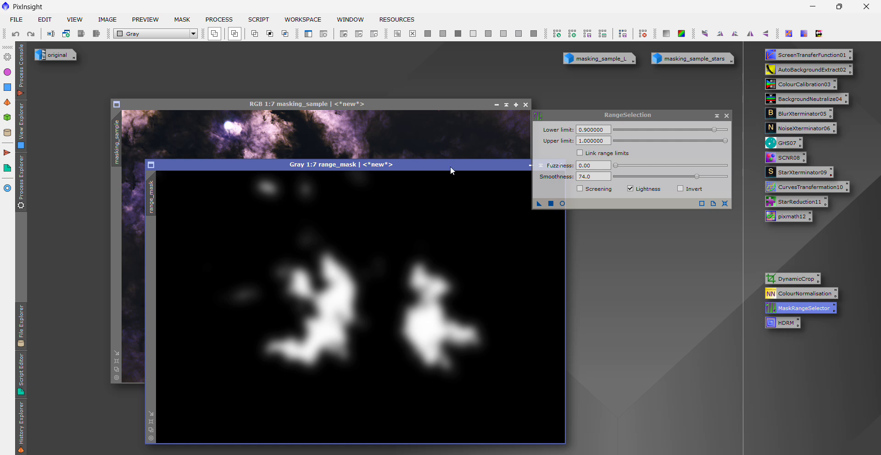
left_click(726, 116)
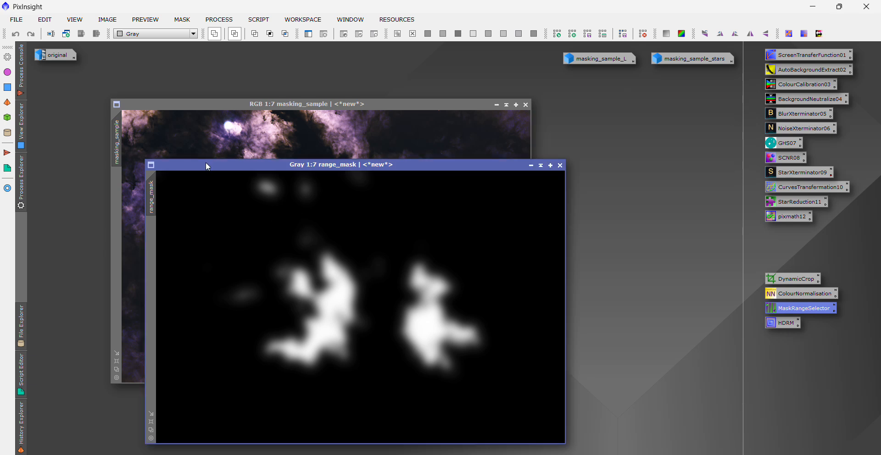
left_click_drag(206, 163, 238, 116)
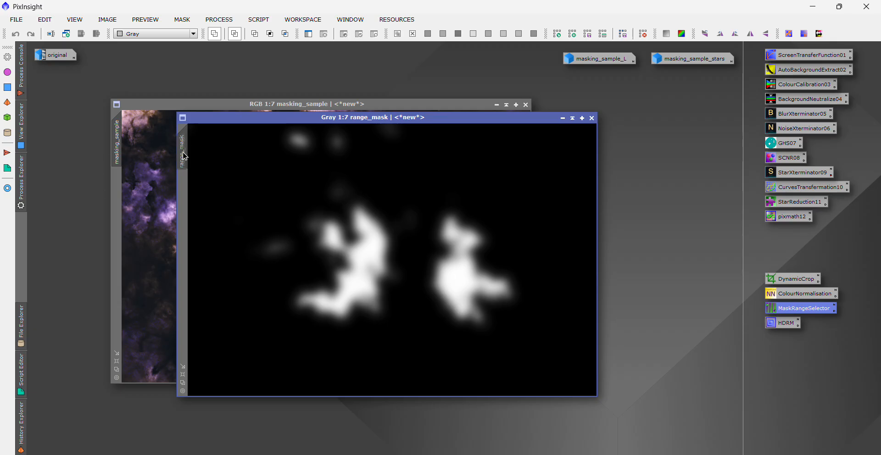
- Apply range_mask as the mask on masking_sample, minimize the mask window, and line up the range_mask and masking_sample_L icons above the image
left_click_drag(183, 152, 122, 206)
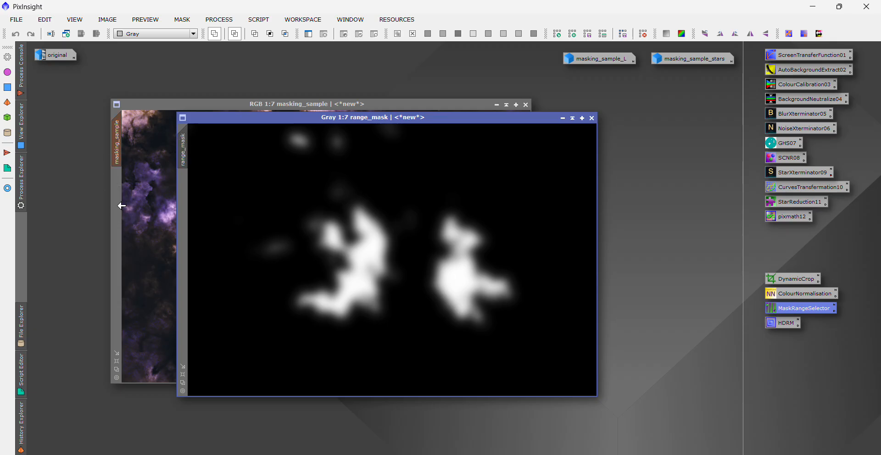
left_click(562, 118)
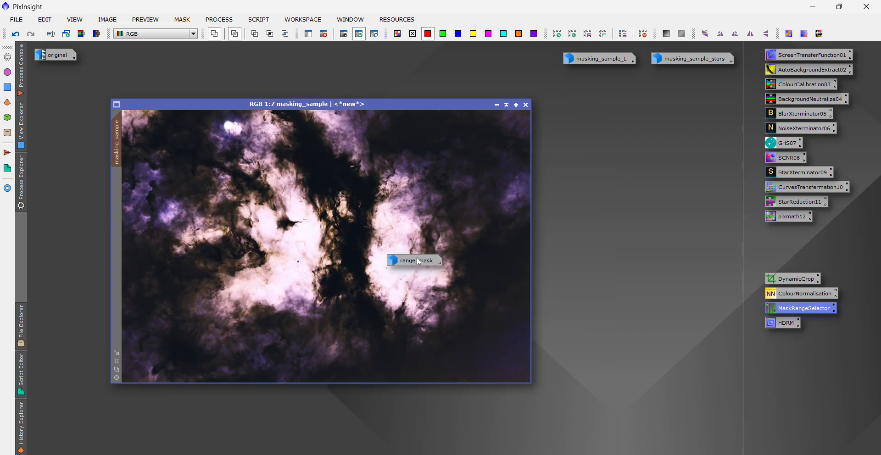
left_click_drag(416, 260, 335, 56)
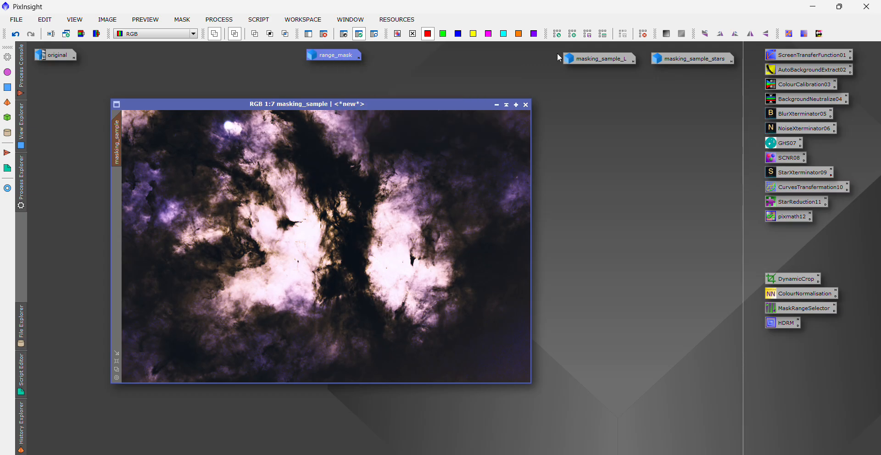
left_click(598, 59)
left_click_drag(598, 58, 415, 54)
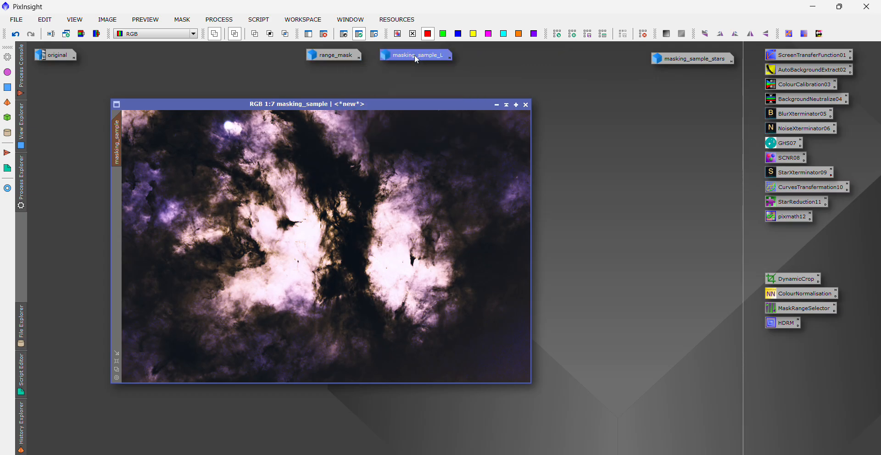
left_click(609, 235)
- Show the range mask overlay on masking_sample to inspect the protected areas, and hide it again
left_click(182, 20)
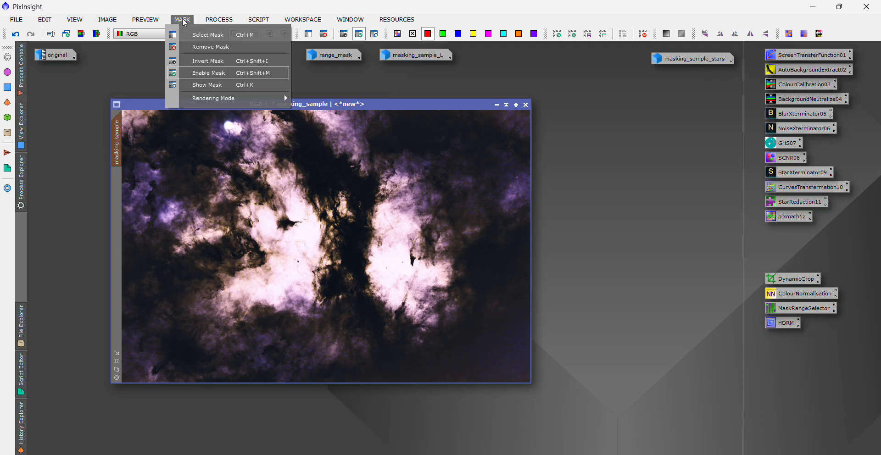
left_click(208, 85)
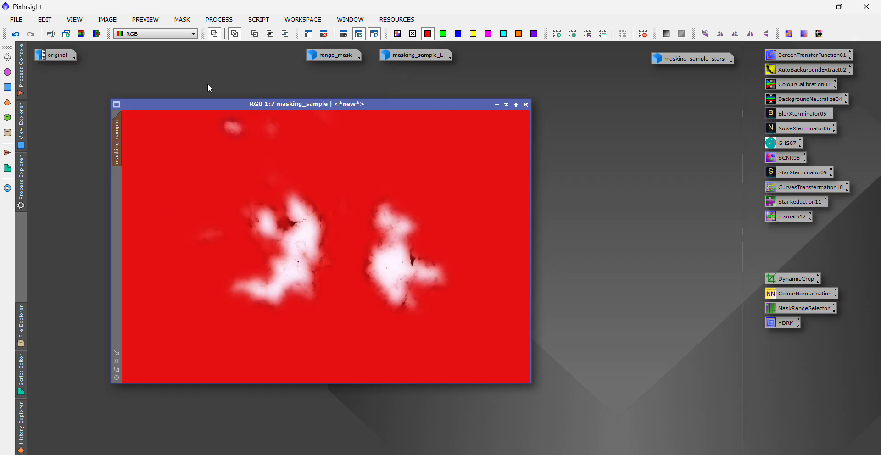
left_click(180, 20)
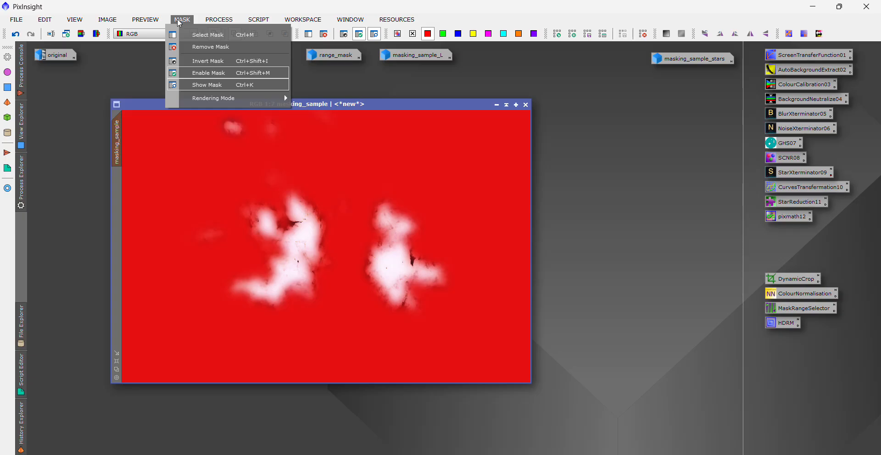
left_click(210, 84)
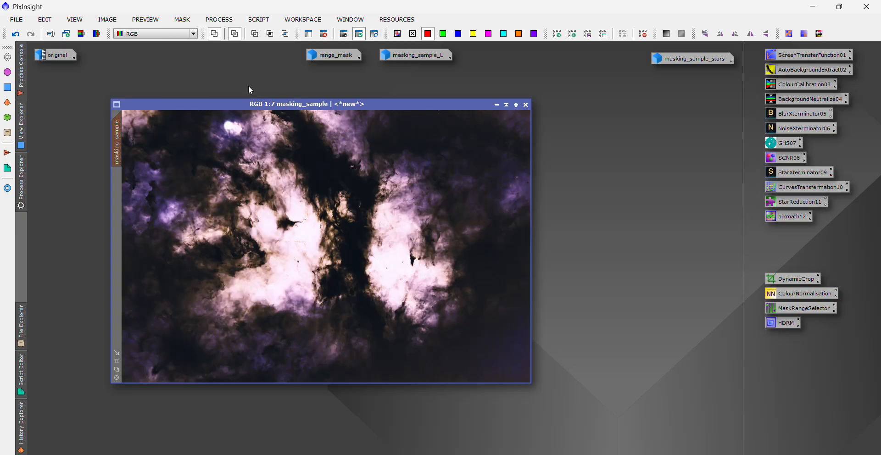
- Open GeneralizedHyperbolicStretch with its real-time preview and set the symmetry point to 0.128257 from the histogram peak
double_click(783, 143)
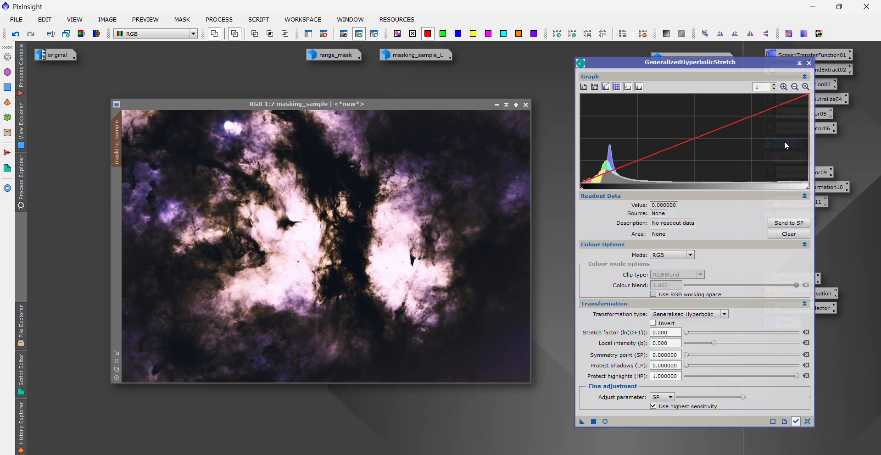
left_click(739, 143)
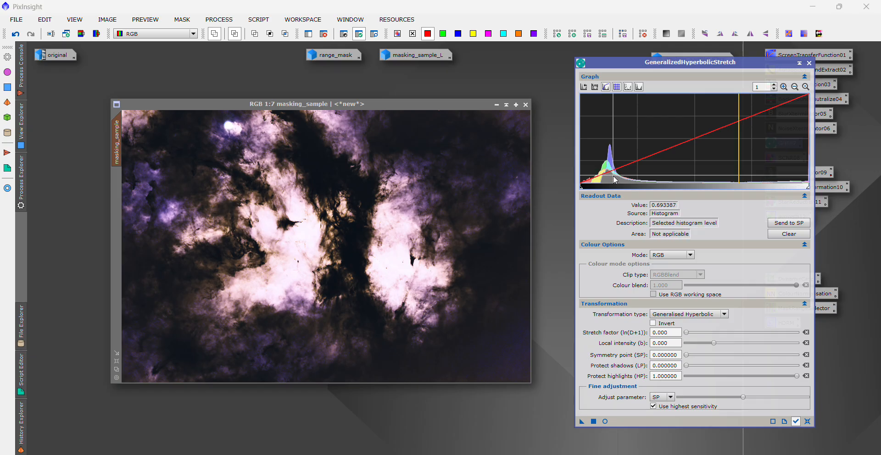
left_click(610, 184)
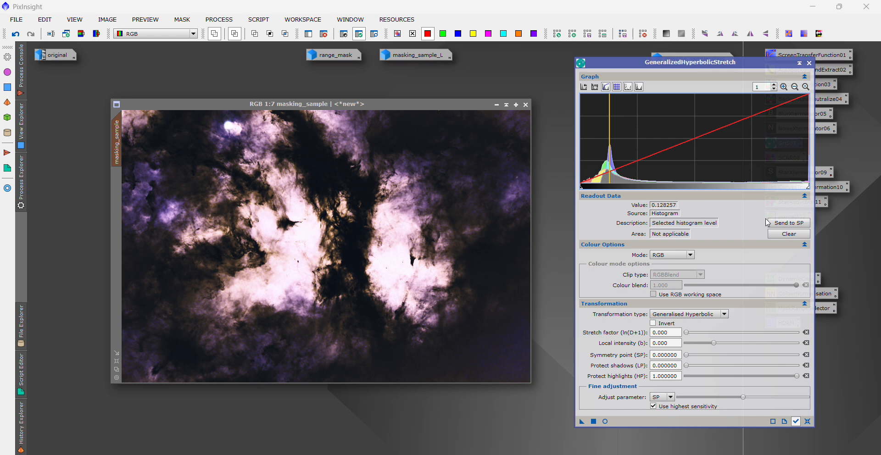
left_click(788, 227)
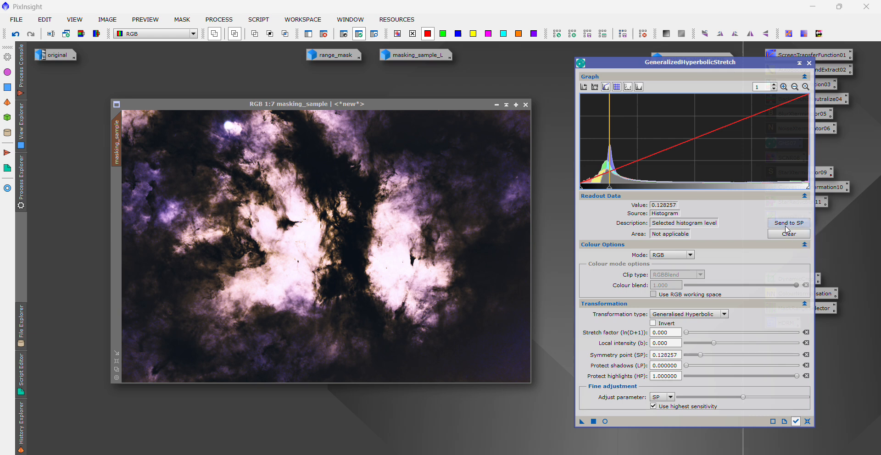
left_click(604, 421)
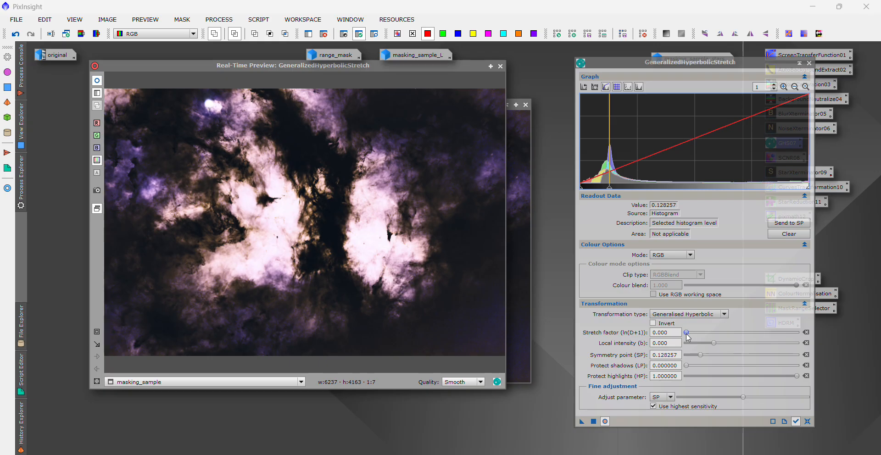
- Enable the inverted transformation with a stretch factor of 1.240 and apply it to the masked masking_sample
mouse_move(686, 334)
left_mouse_down()
mouse_move(693, 340)
mouse_move(678, 334)
left_mouse_up()
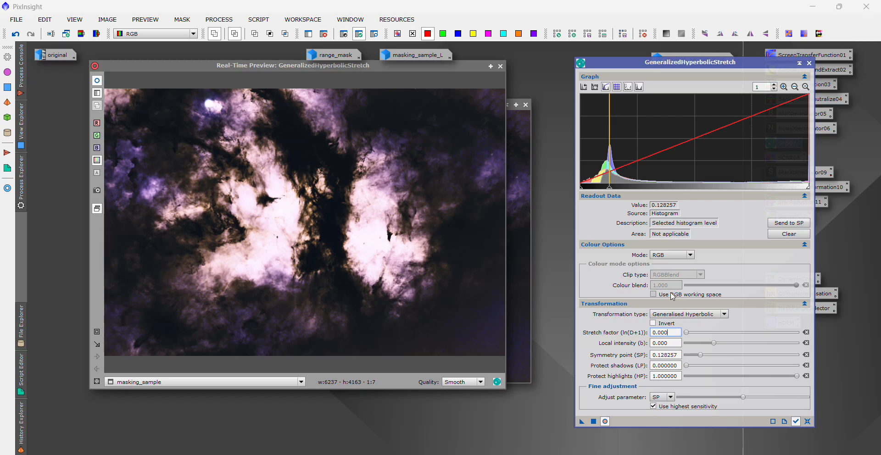
left_click(652, 324)
left_click(685, 332)
left_click_drag(686, 334, 694, 345)
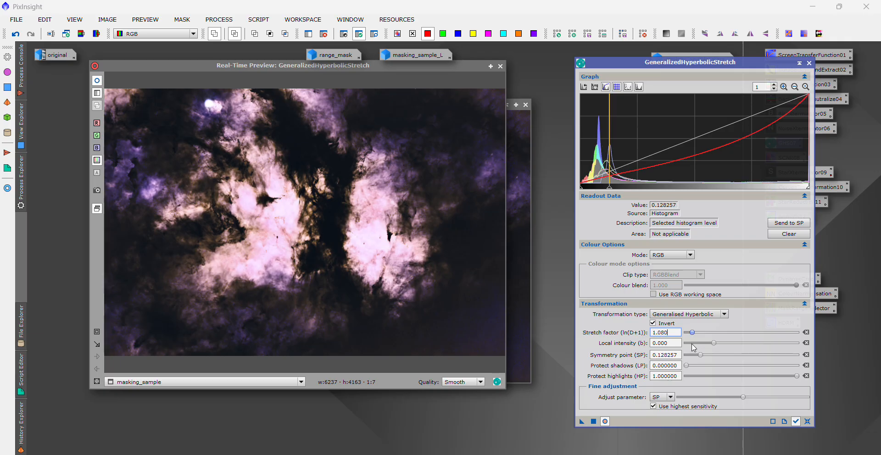
left_click_drag(691, 344, 694, 347)
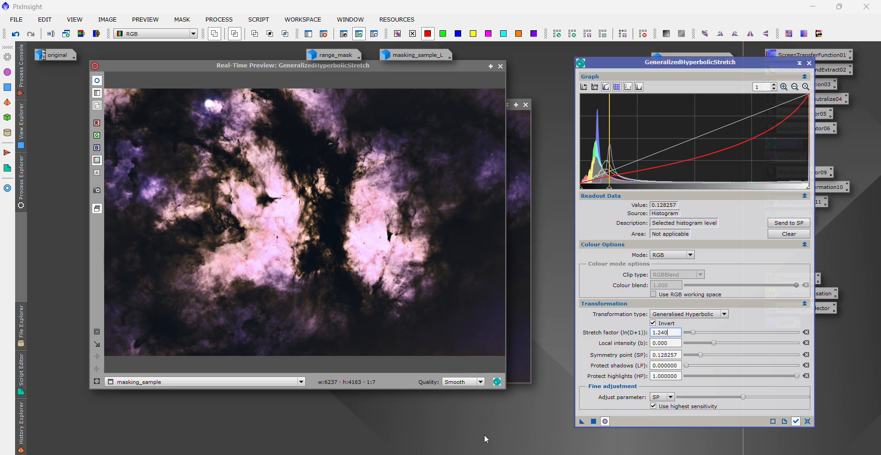
left_click(593, 420)
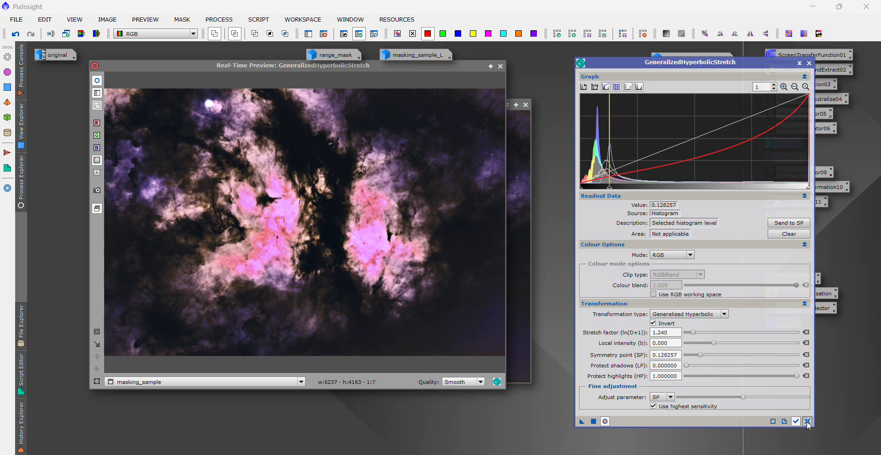
- Reset the GeneralizedHyperbolicStretch settings, and close its real-time preview and the process window
left_click(807, 421)
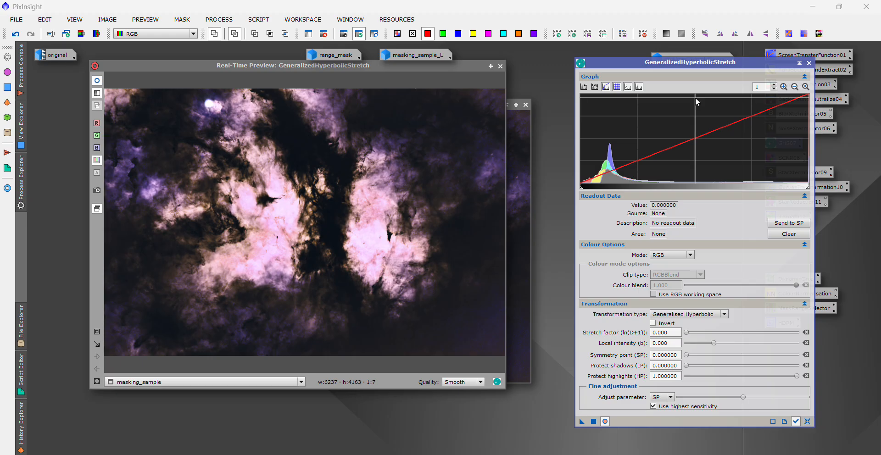
left_click(500, 66)
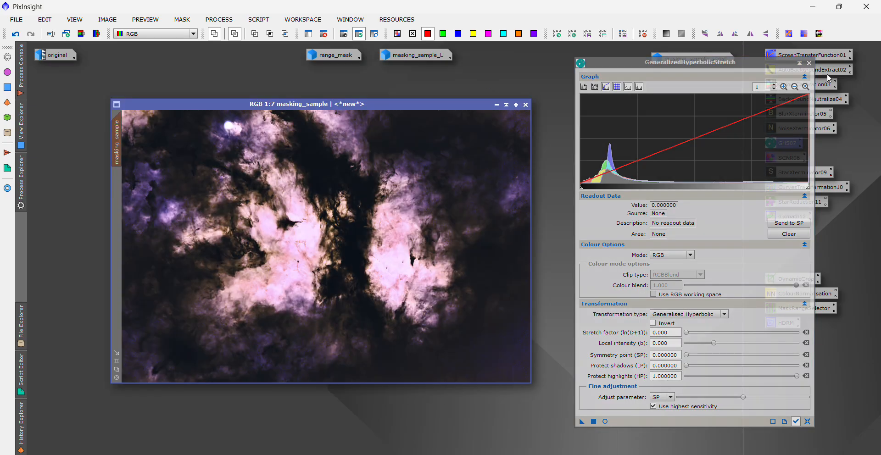
left_click(809, 63)
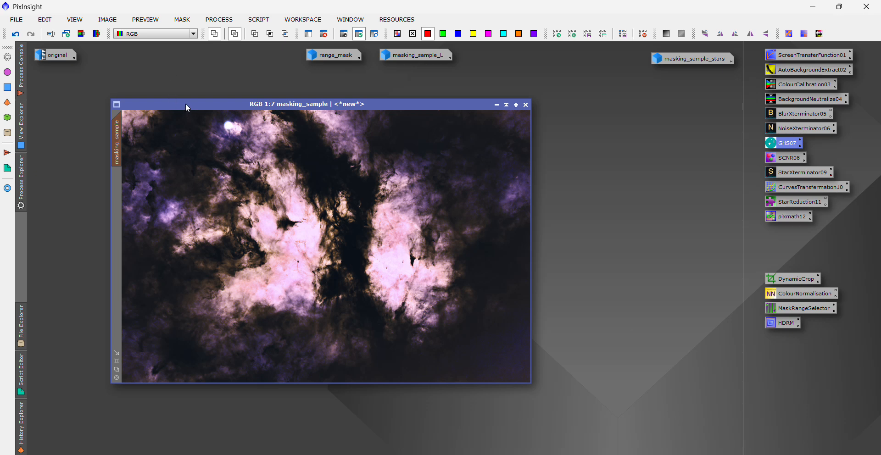
- Reposition the masking_sample window in the workspace and remove its range mask
left_click_drag(186, 104, 162, 89)
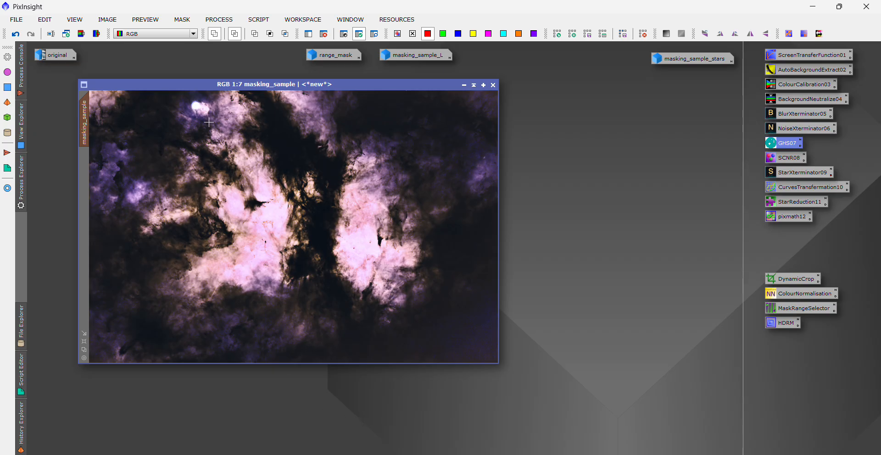
left_click(183, 21)
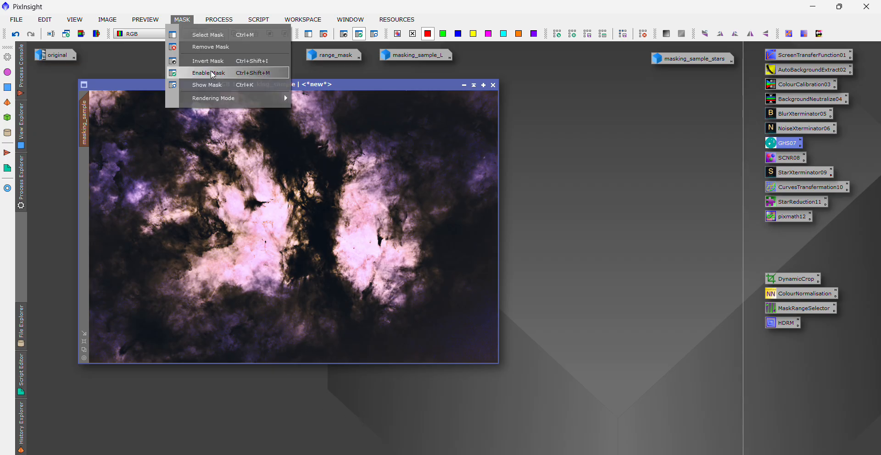
left_click(207, 48)
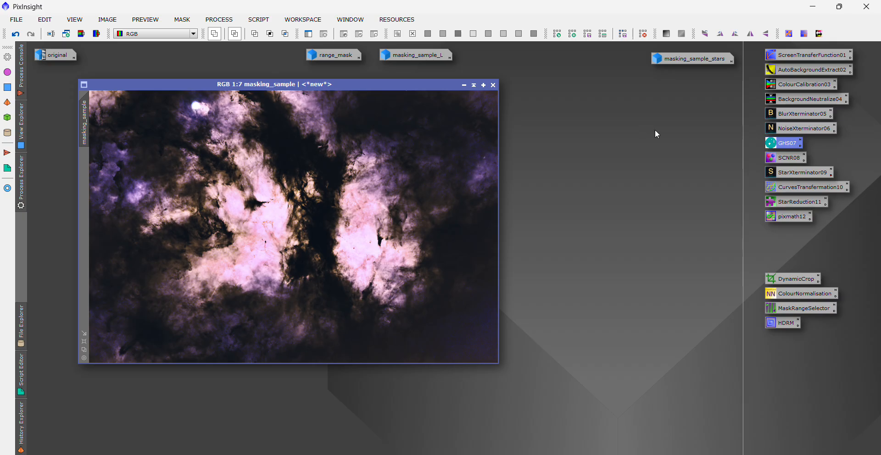
- Open PixelMath, move it clear of the image, and build the RGB/K expression masking_sample+masking_sample_stars in the Expression Editor
left_click(794, 217)
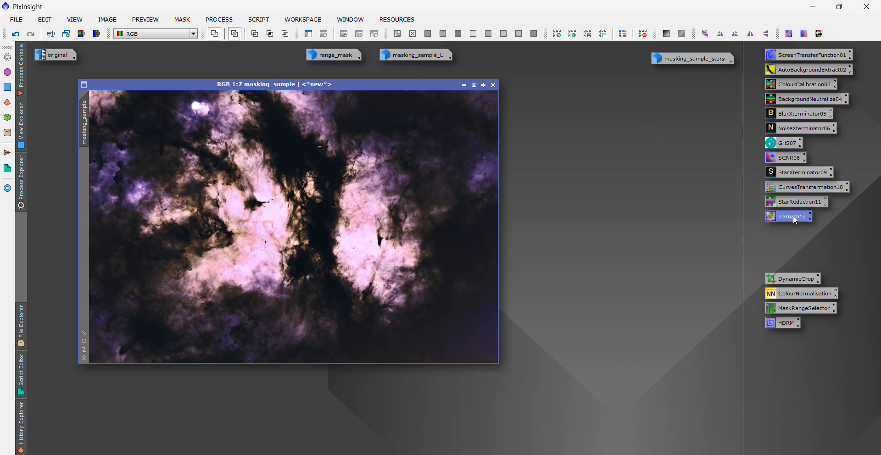
double_click(794, 217)
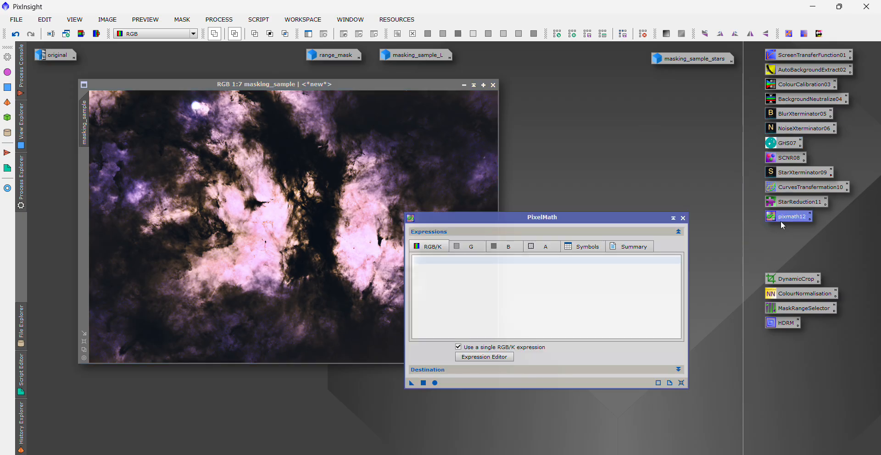
left_click(588, 218)
left_click_drag(588, 218, 630, 53)
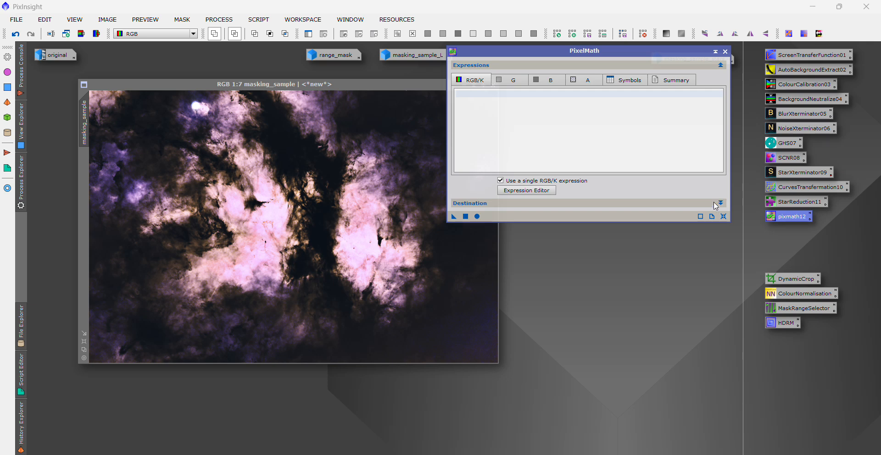
left_click(536, 192)
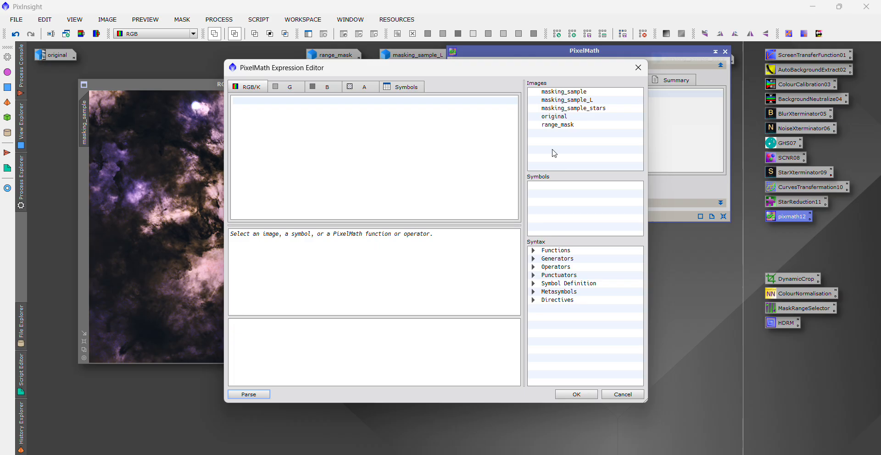
double_click(580, 94)
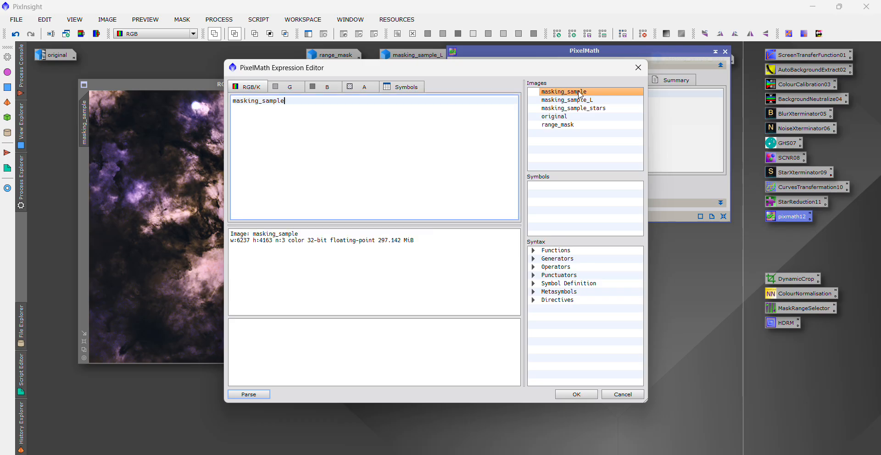
type("+")
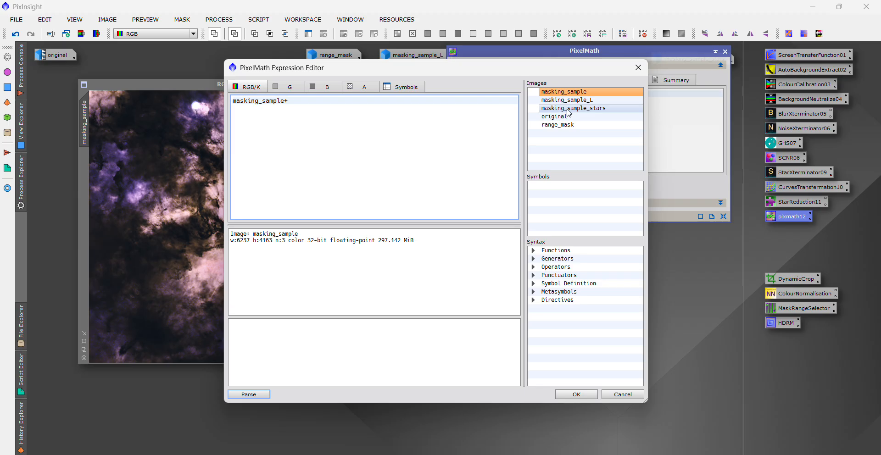
left_click(568, 110)
double_click(568, 110)
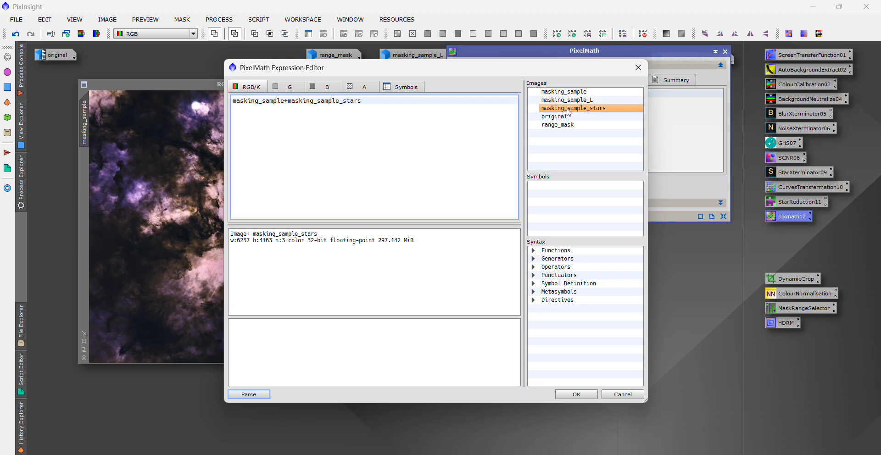
left_click(576, 392)
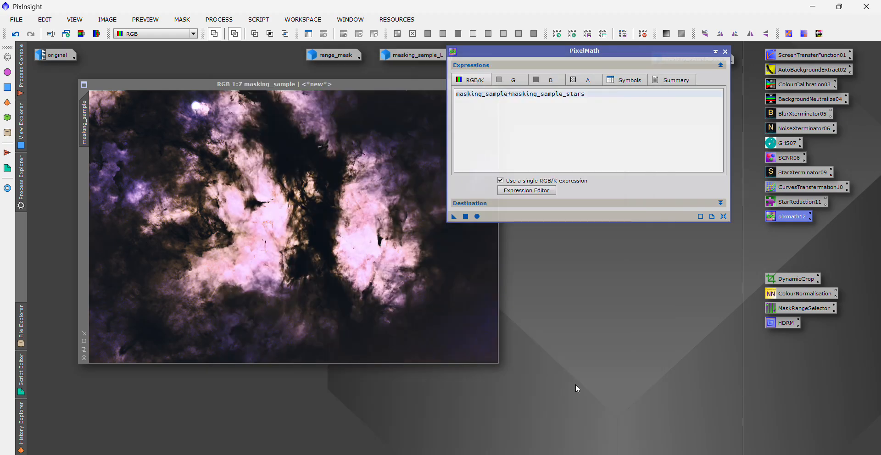
- Set the PixelMath destination to create a new image, run the expression, and close PixelMath
left_click(719, 203)
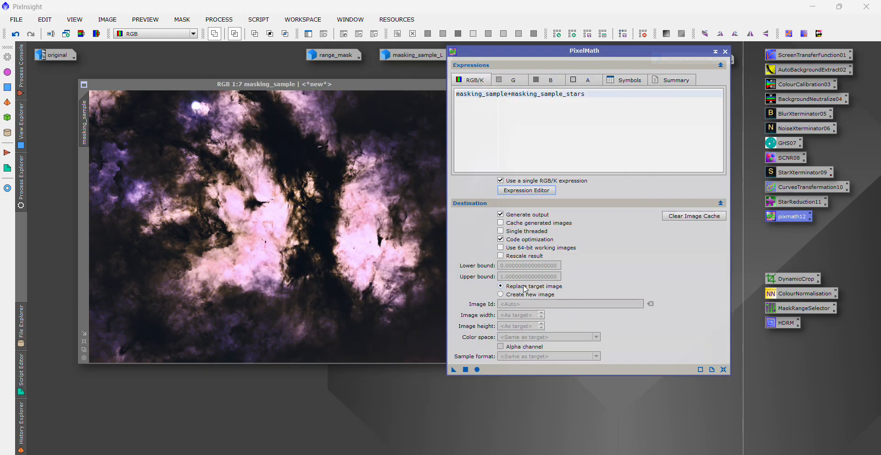
left_click(500, 294)
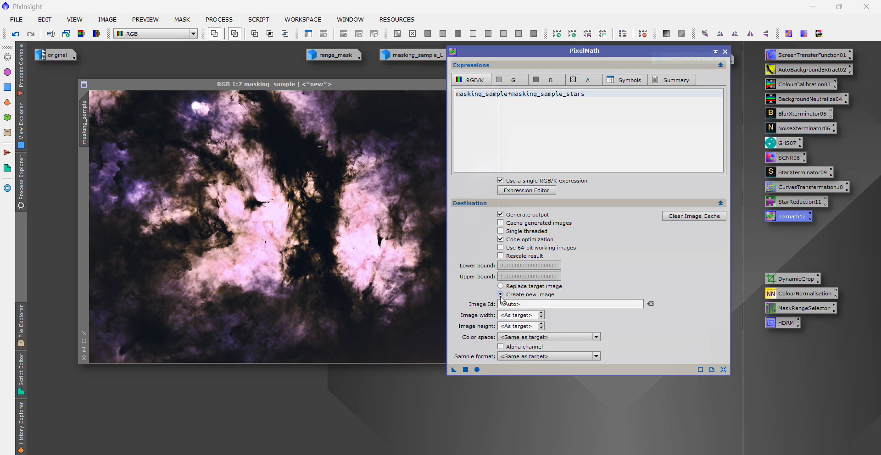
left_click(465, 370)
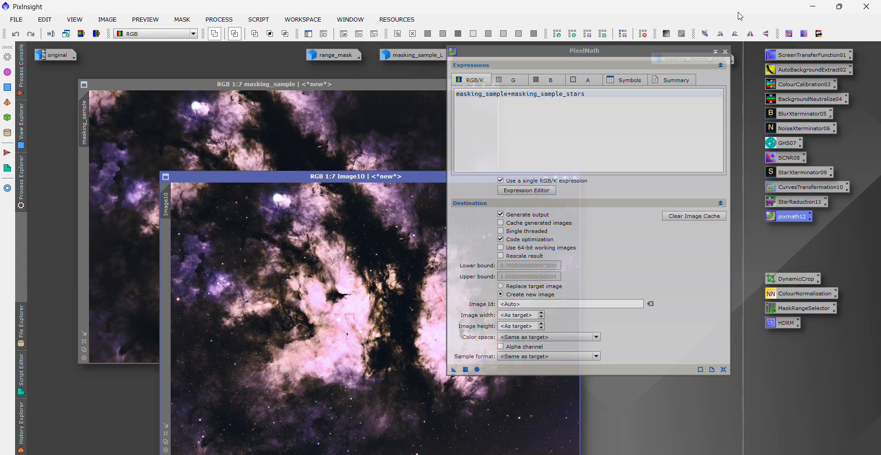
left_click(725, 52)
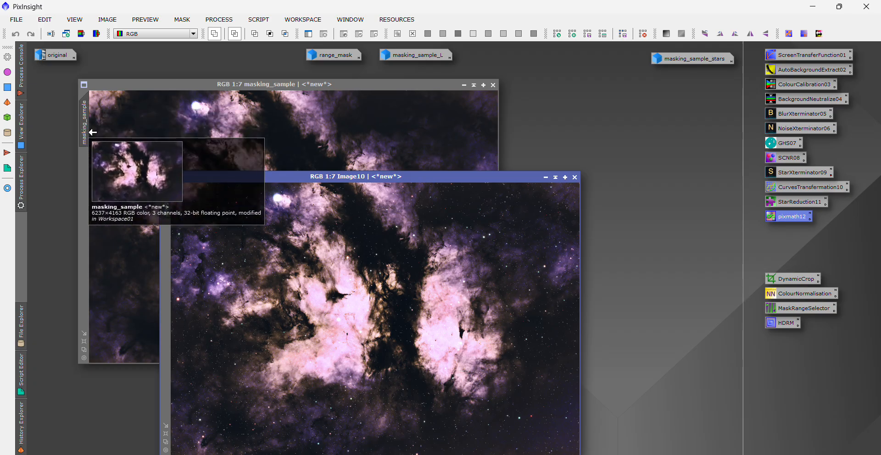
- Minimize the masking_sample image and place its icon below the original image's icon
left_click(464, 85)
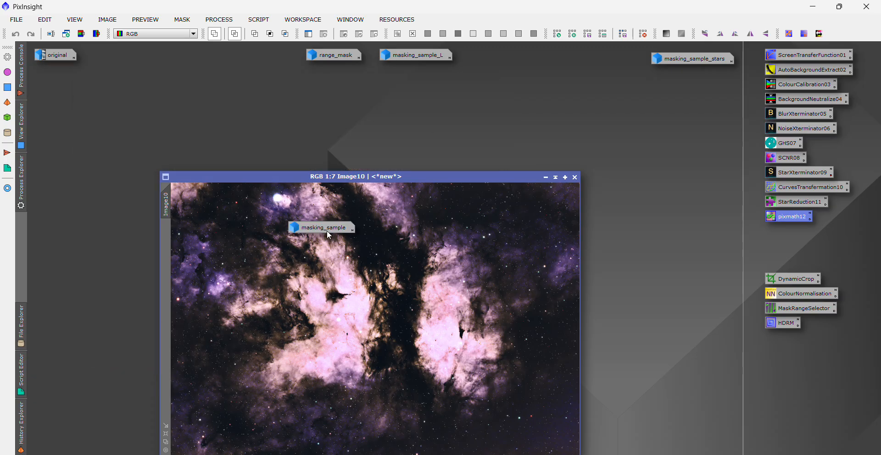
mouse_move(325, 230)
left_click_drag(325, 230, 70, 90)
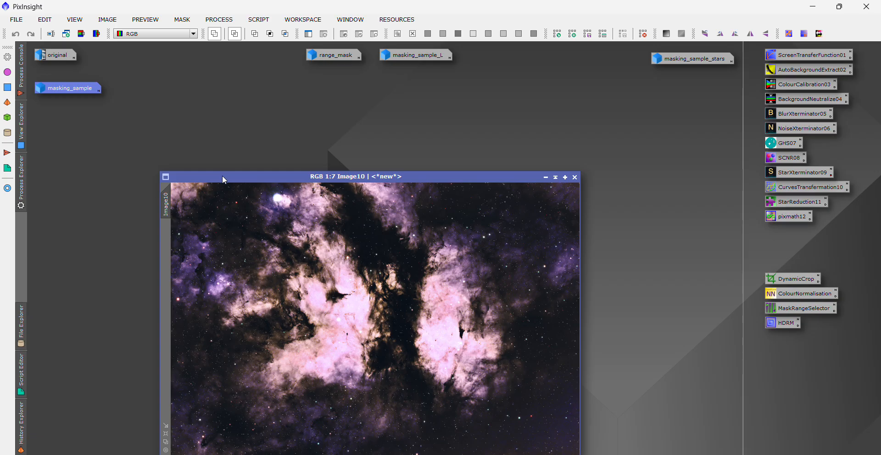
- Restore the original image and arrange it side by side with the recombined Image10 window
left_click_drag(222, 176, 506, 91)
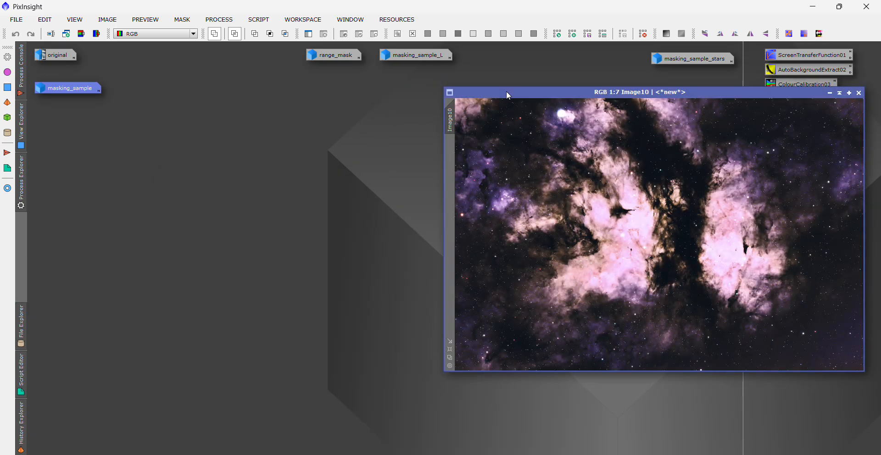
double_click(56, 58)
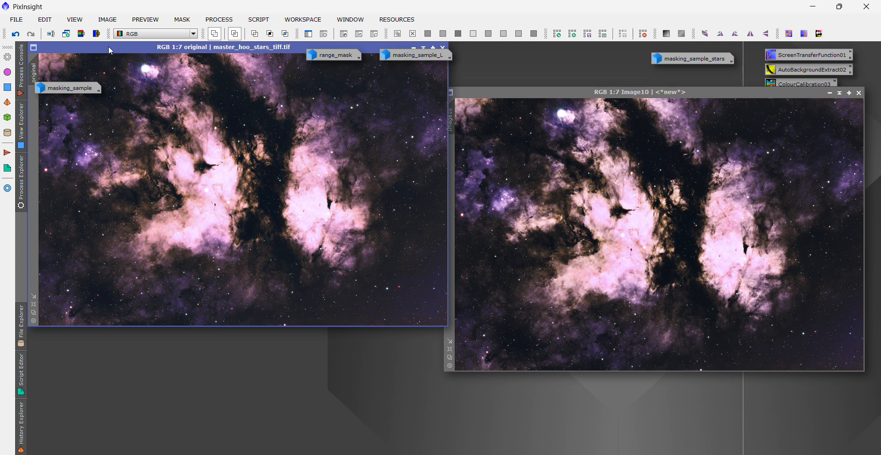
left_click_drag(109, 49, 117, 91)
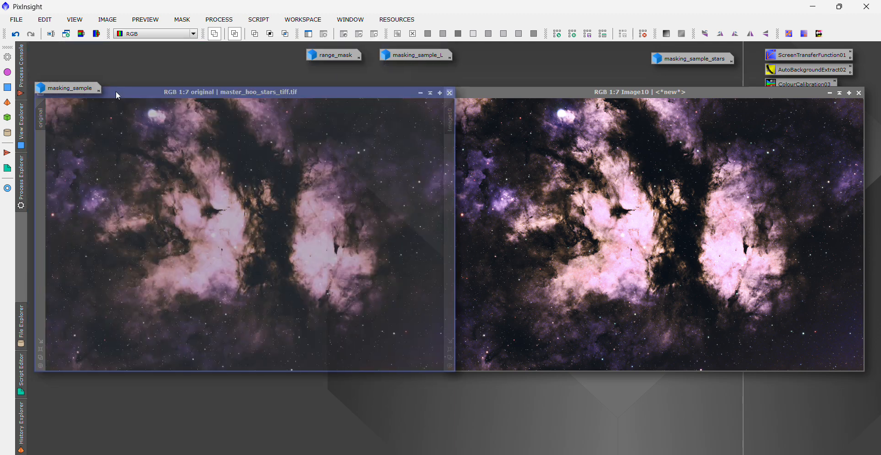
left_click_drag(116, 90, 121, 92)
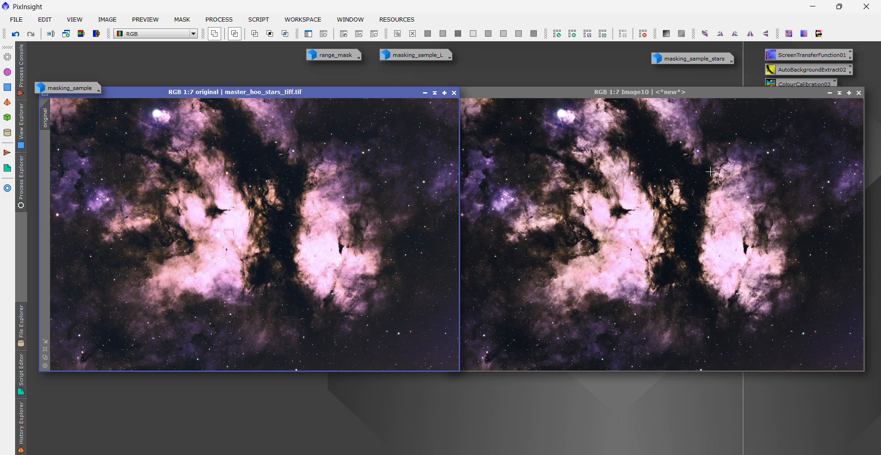
- Compare the dark central lane and bright nebula regions of Image10 and the original at closer zoom and in full view
scroll(710, 172, "up", 2)
scroll(710, 171, "up", 2)
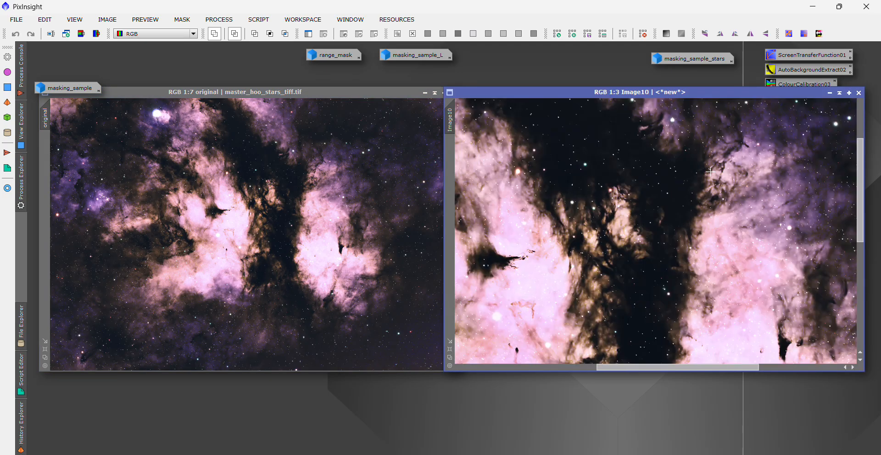
scroll(270, 203, "down", 1)
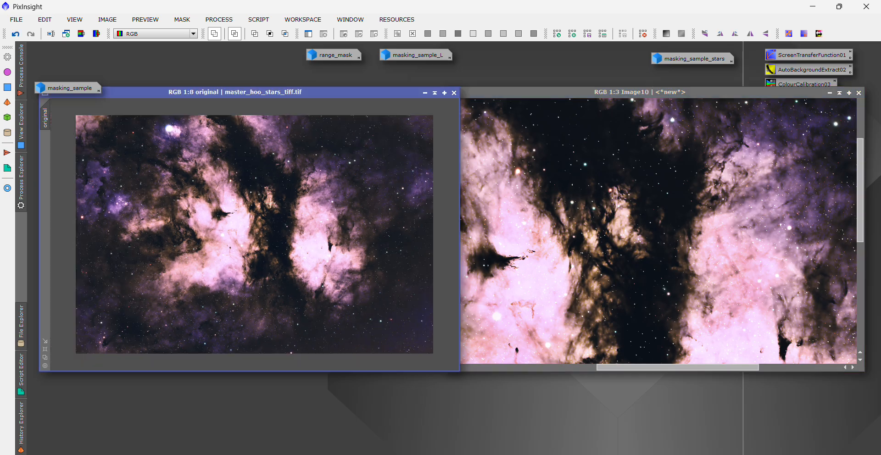
scroll(271, 203, "up", 1)
scroll(270, 204, "up", 4)
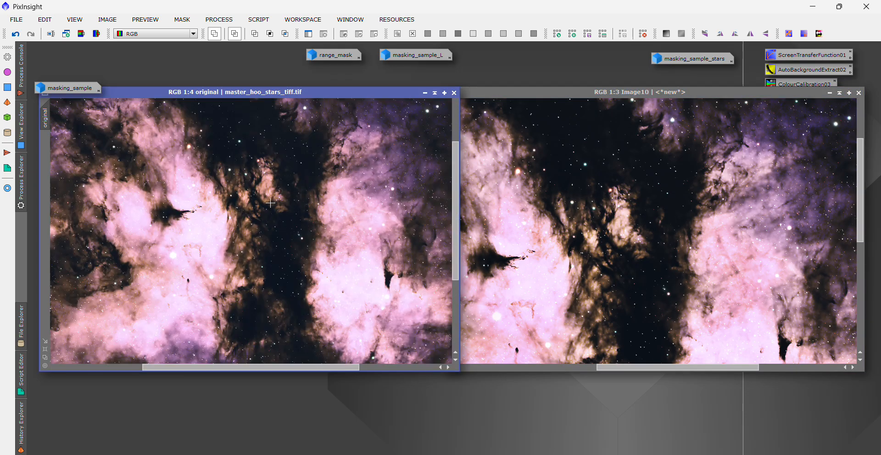
scroll(270, 203, "up", 1)
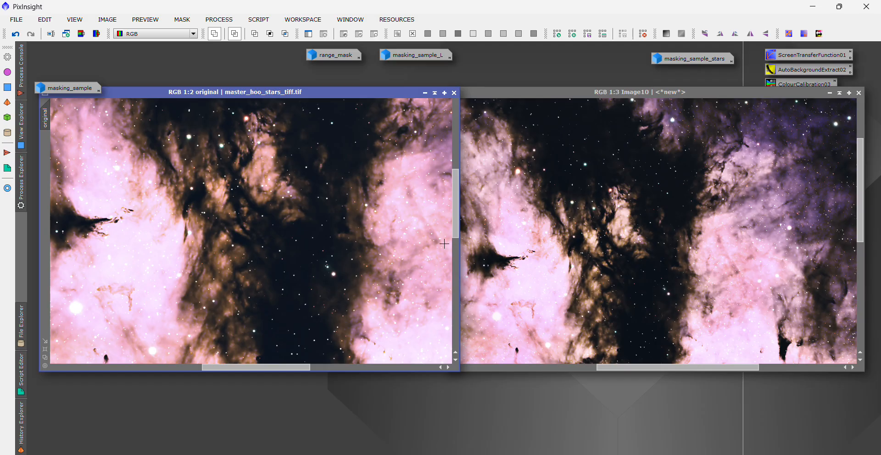
left_click_drag(455, 207, 448, 191)
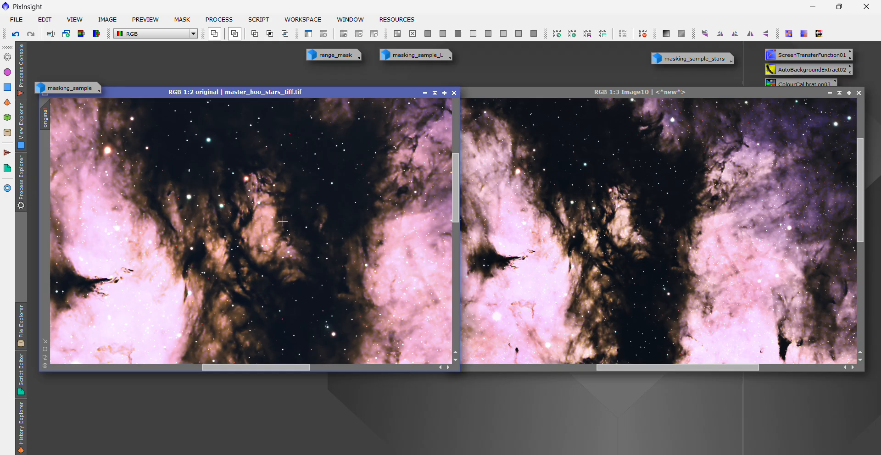
scroll(283, 221, "down", 6)
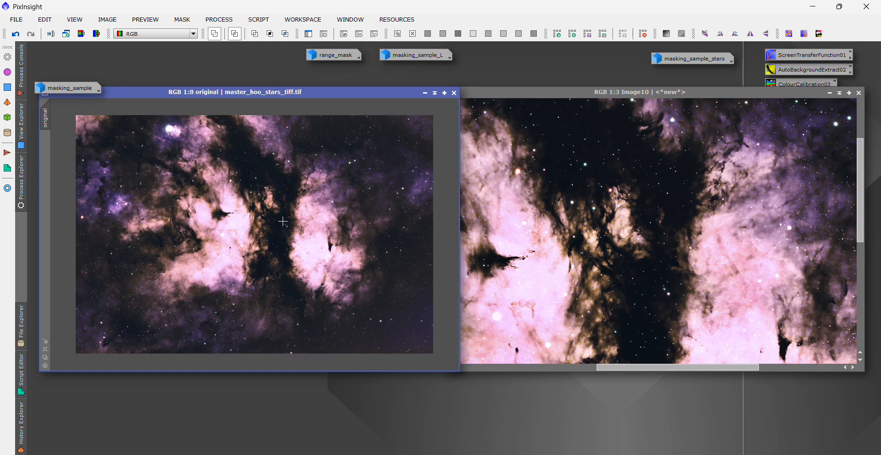
scroll(283, 221, "up", 1)
left_click(683, 246)
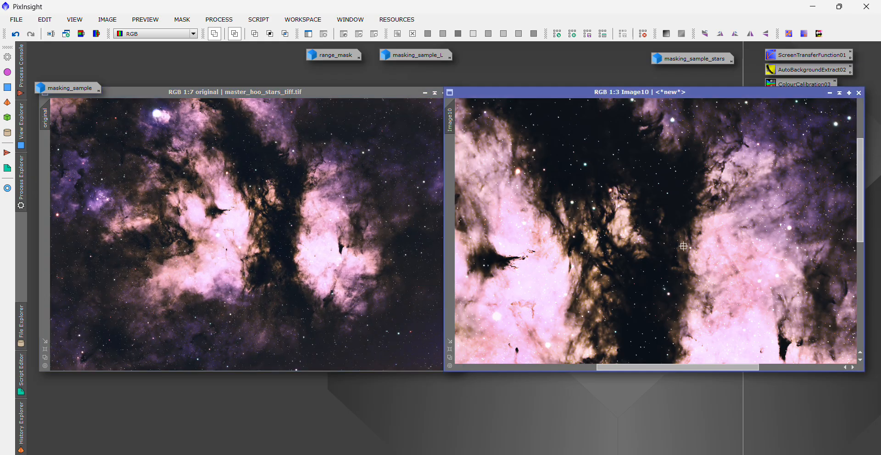
scroll(683, 246, "up", 1)
scroll(683, 246, "down", 3)
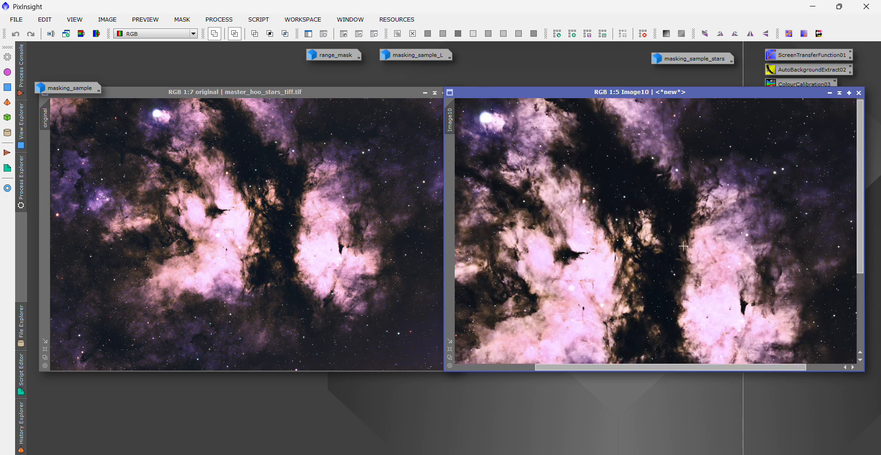
scroll(683, 246, "down", 2)
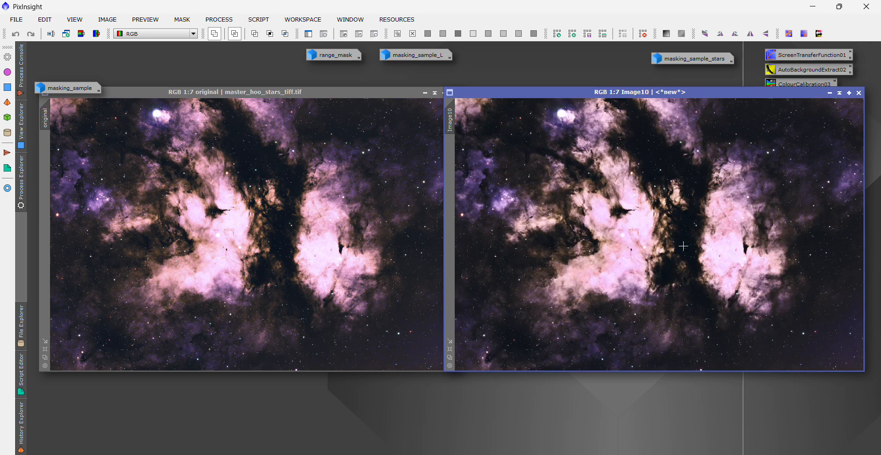